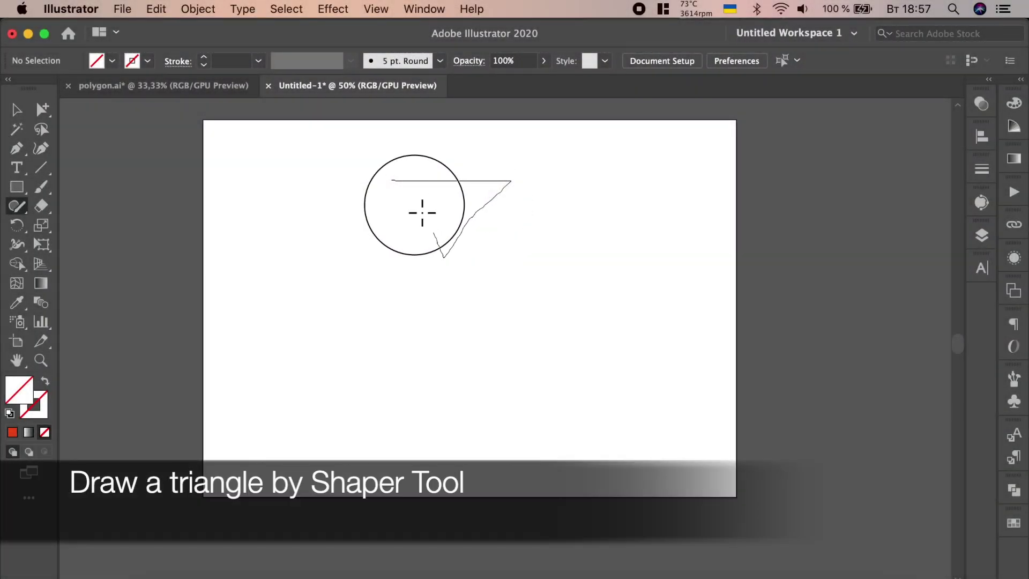
# - Sketch a downward-pointing triangle with the Shaper tool and zoom in to 150%
pyautogui.moveTo(422, 212); pyautogui.dragTo(397, 181)
pyautogui.scroll(3, 473, 152)
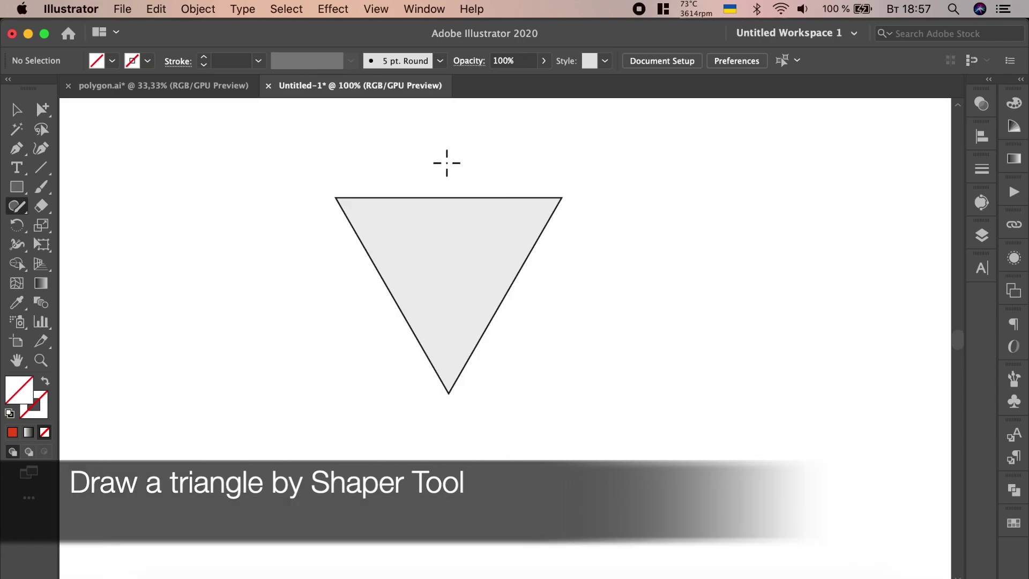
pyautogui.click(18, 149)
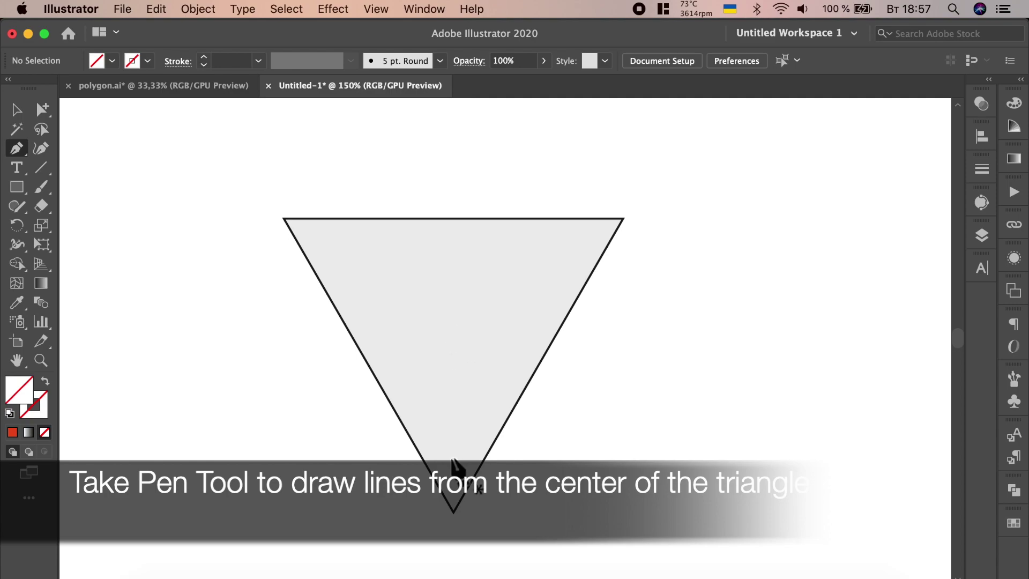
# - Draw Pen lines from the bottom, top-left and top-right corners to the centre, then select all paths
pyautogui.click(453, 512)
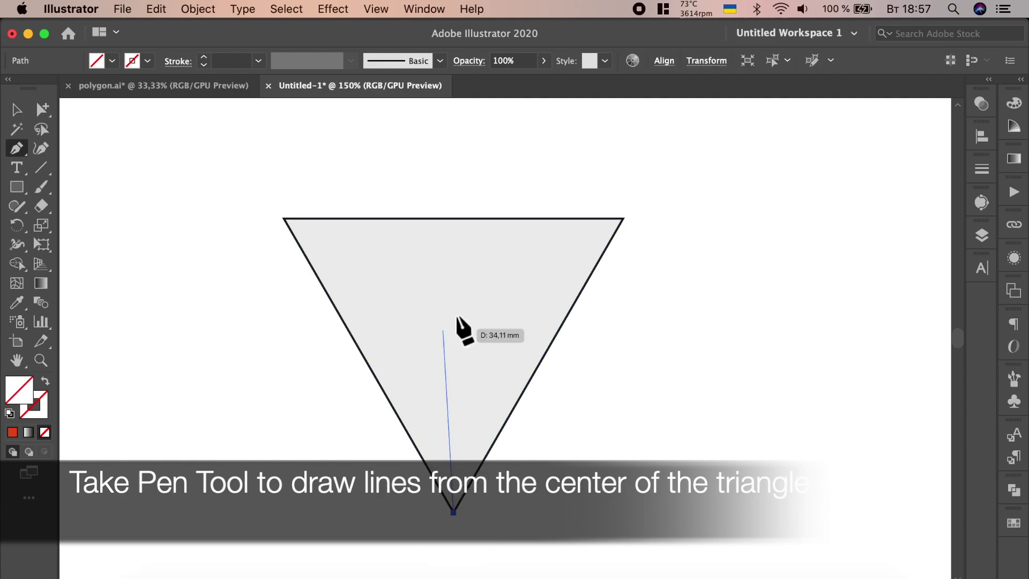
pyautogui.click(454, 316)
pyautogui.click(284, 219)
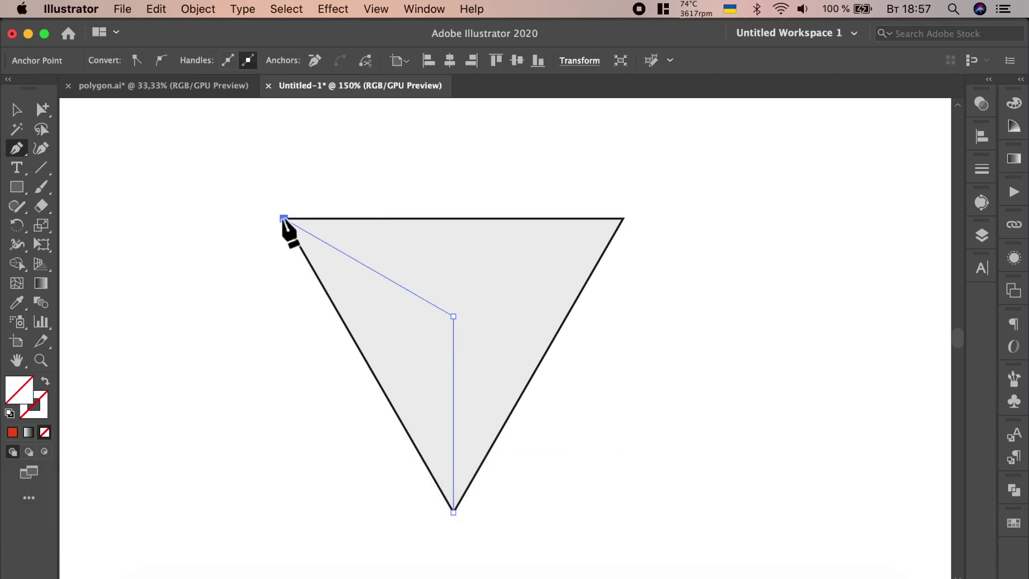
pyautogui.click(453, 316)
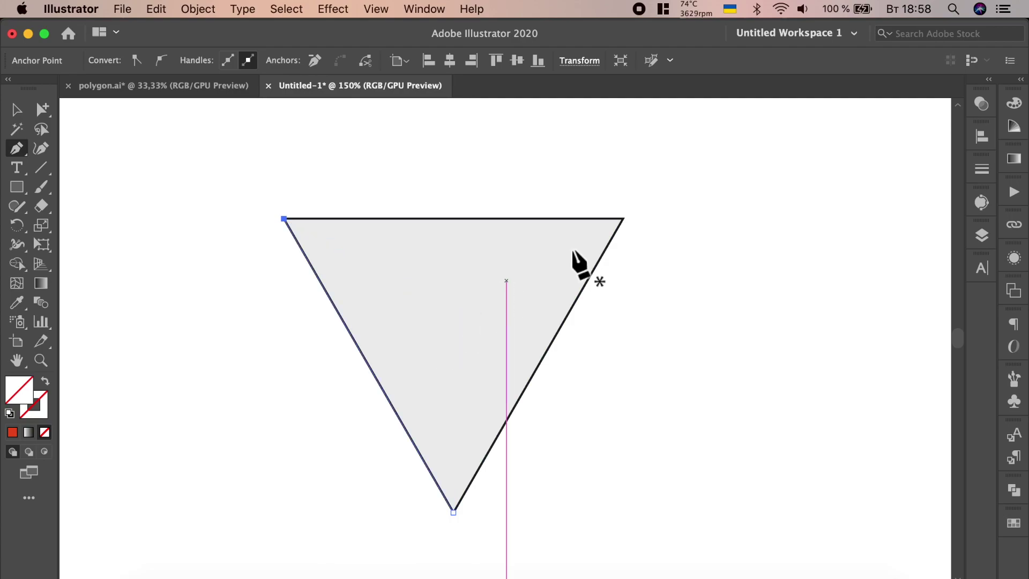
pyautogui.press('super+z')
pyautogui.click(623, 218)
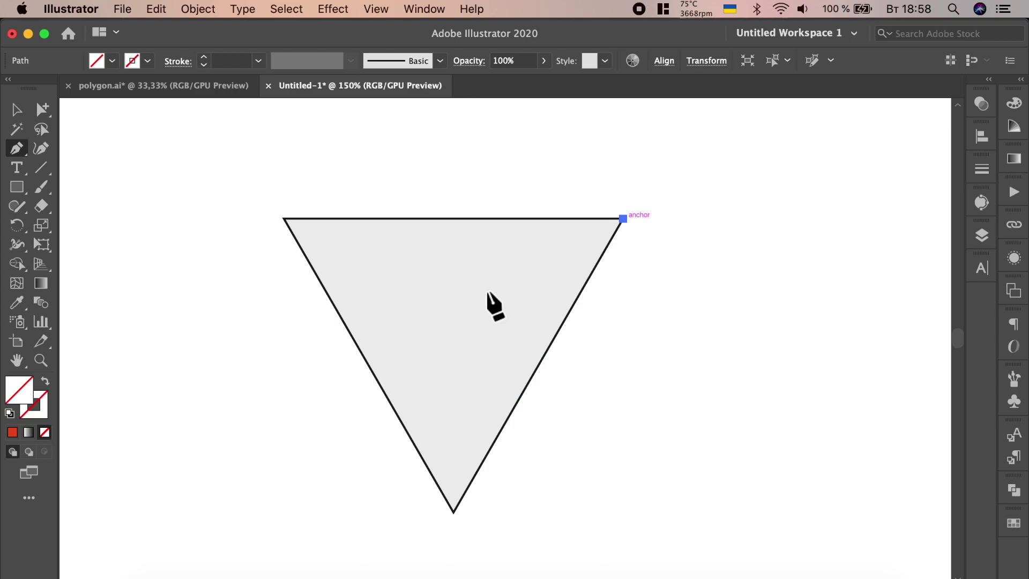
pyautogui.click(454, 316)
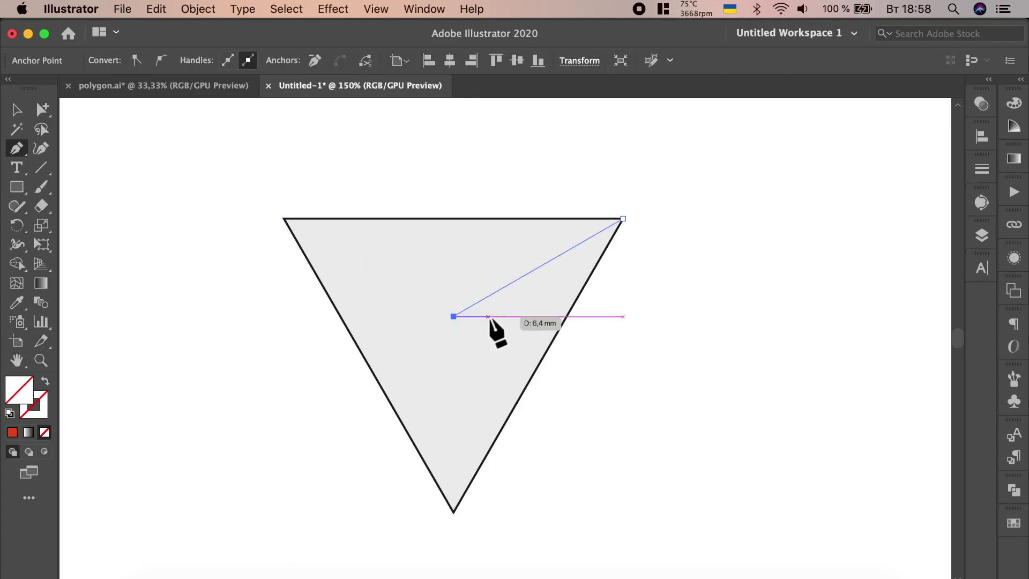
pyautogui.press('Escape')
pyautogui.click(18, 113)
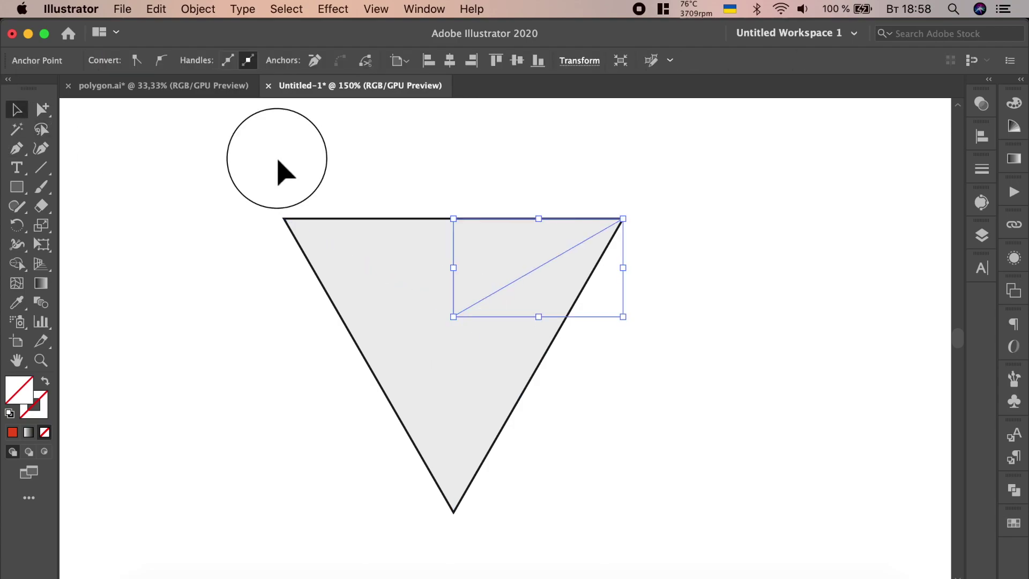
pyautogui.moveTo(230, 151); pyautogui.dragTo(695, 550)
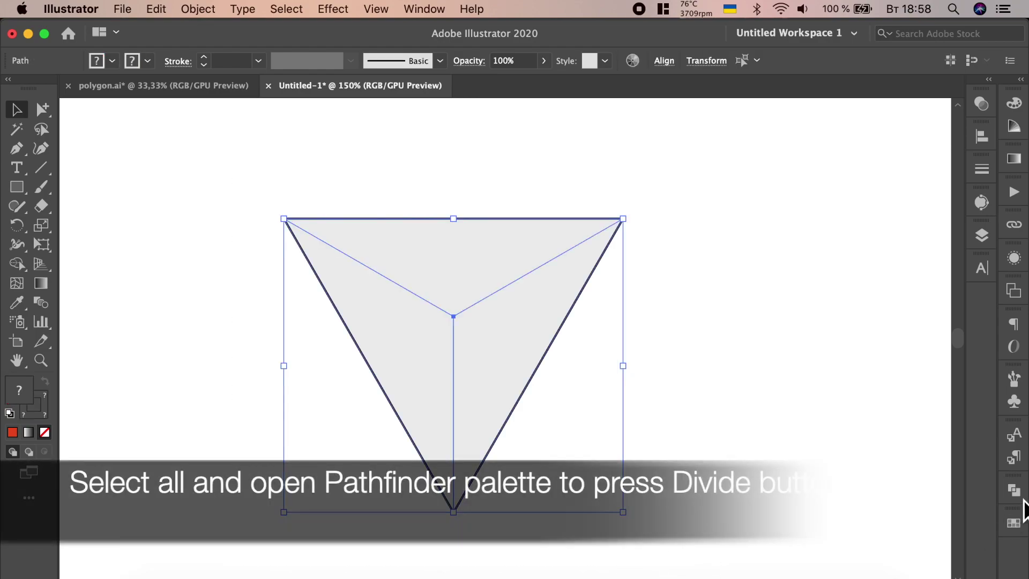
# - Divide the triangle into three faces with Pathfinder Divide and set their stroke to None
pyautogui.click(1014, 489)
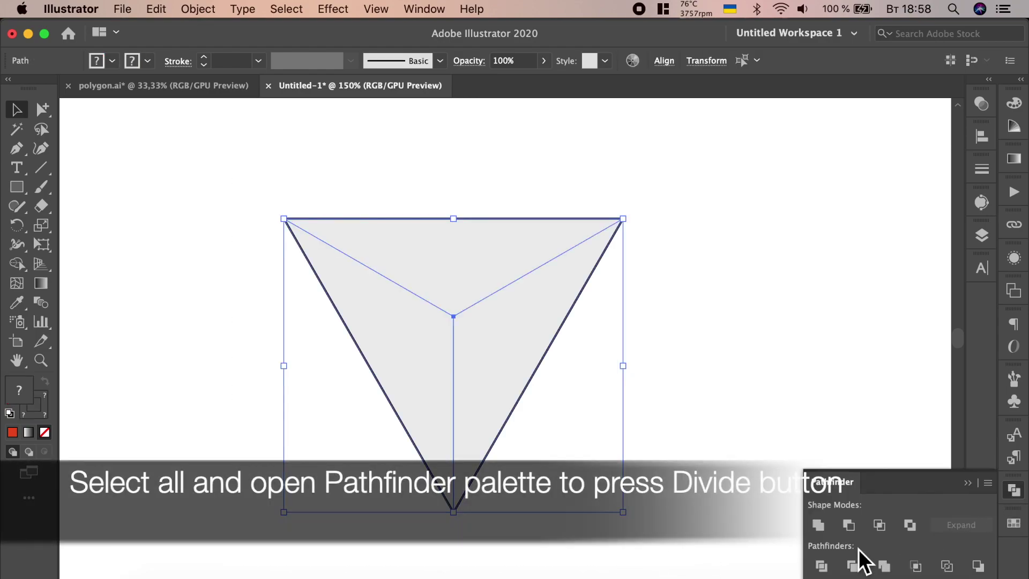
pyautogui.click(829, 565)
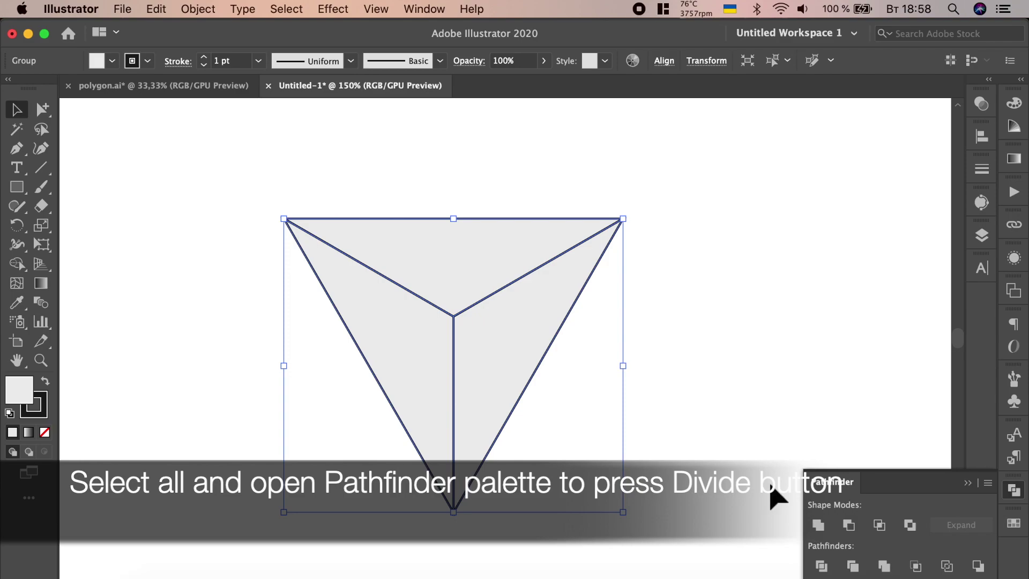
pyautogui.click(31, 412)
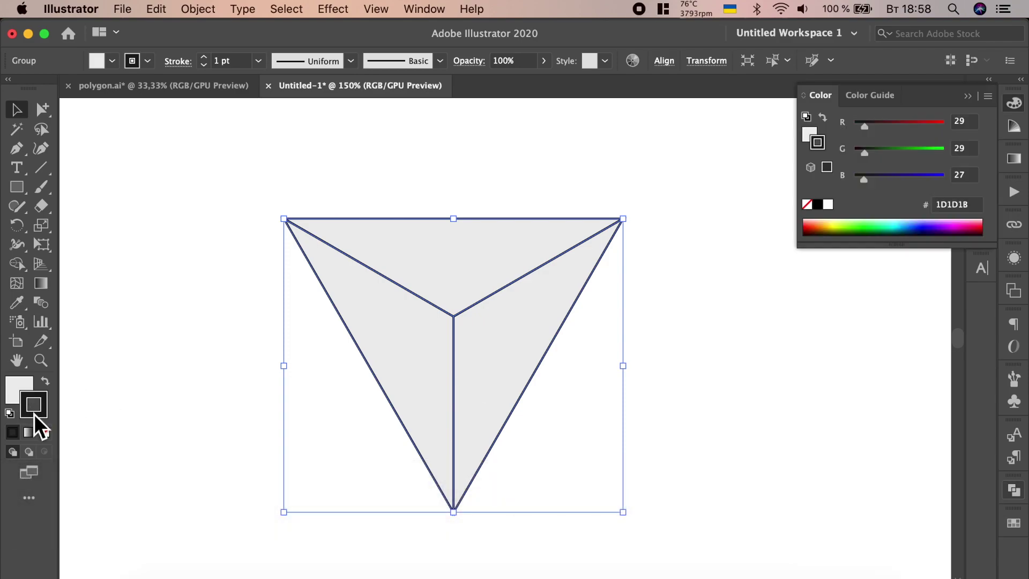
pyautogui.click(44, 432)
pyautogui.click(123, 328)
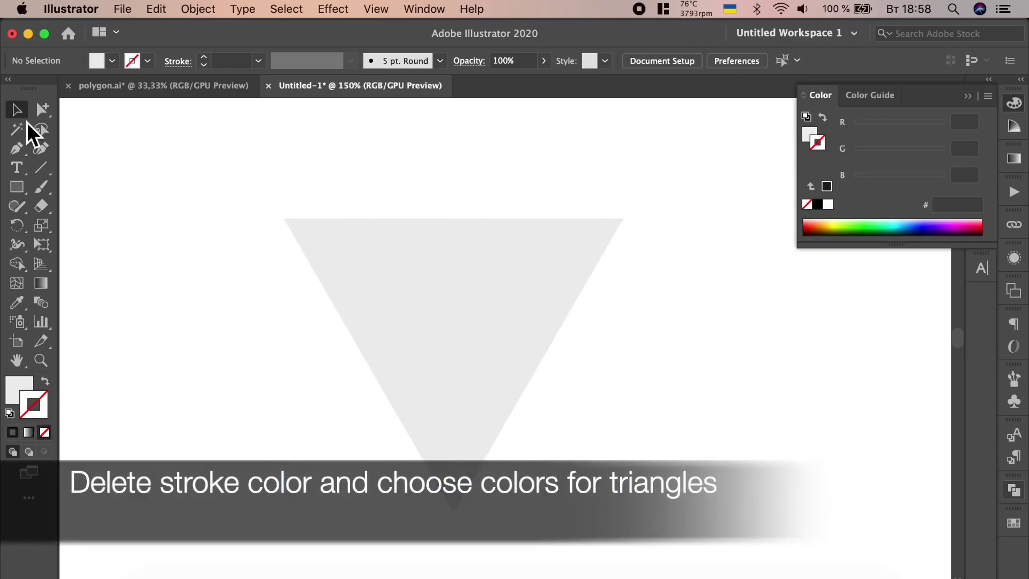
# - Fill the top face light orange with no stroke using Group Selection
pyautogui.click(48, 108)
pyautogui.click(18, 114)
pyautogui.click(471, 271)
pyautogui.click(56, 120)
pyautogui.click(455, 251)
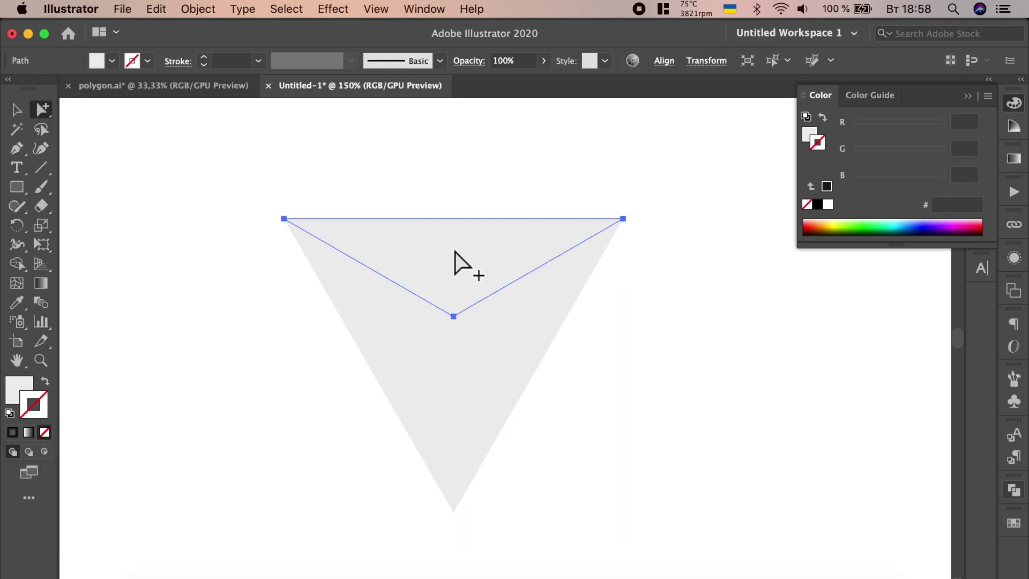
pyautogui.click(1016, 528)
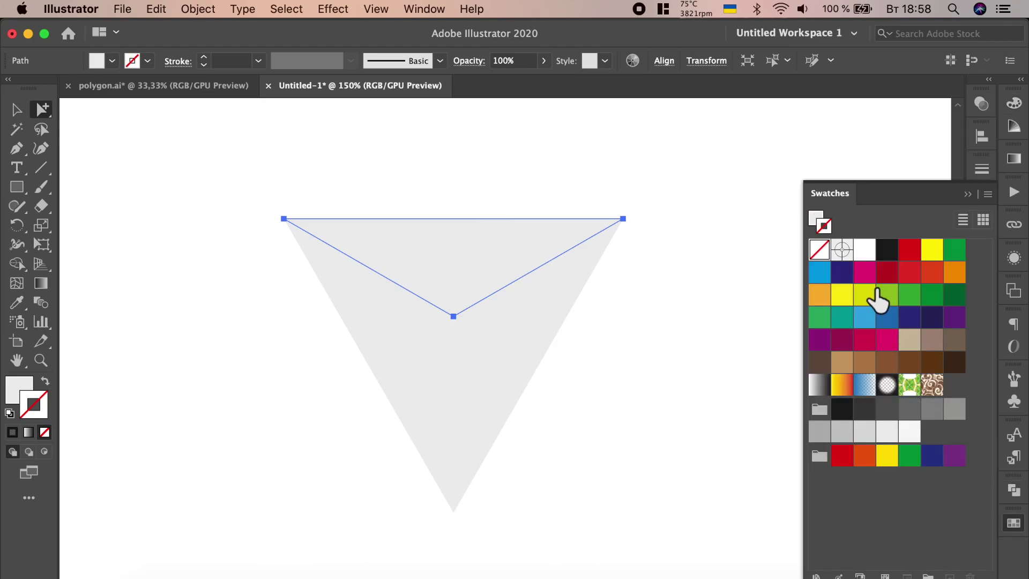
pyautogui.click(828, 292)
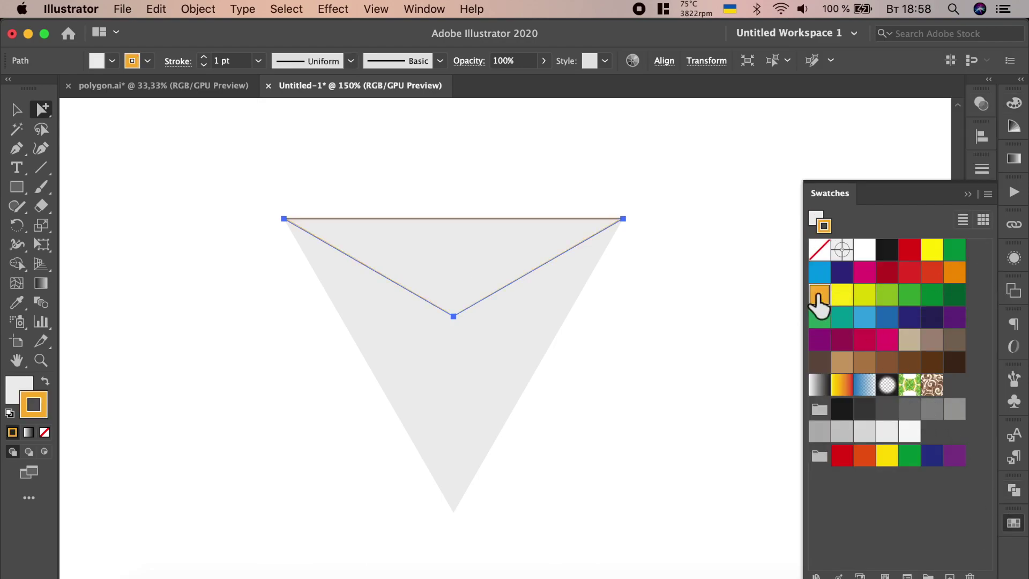
pyautogui.click(46, 381)
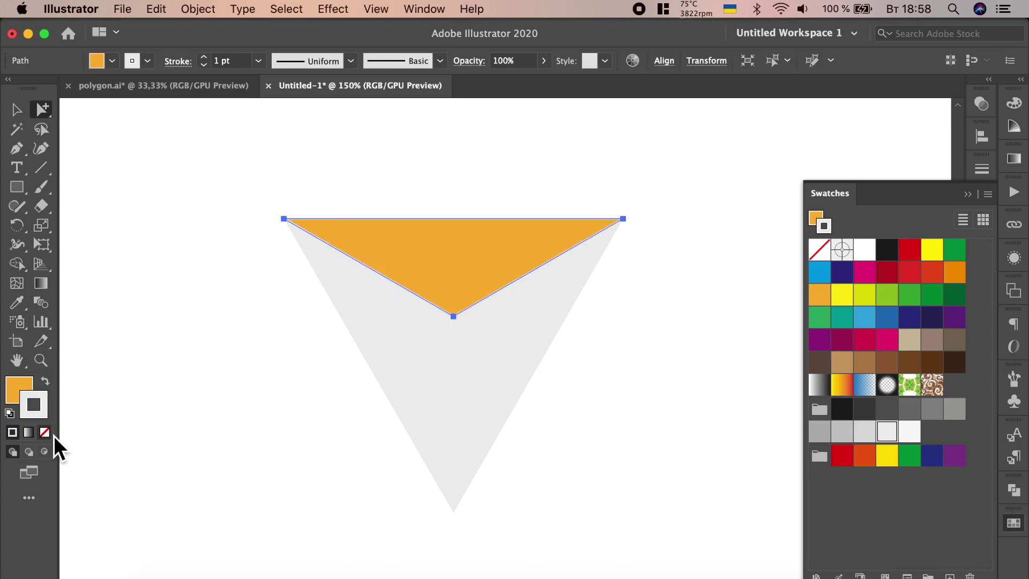
pyautogui.click(44, 432)
pyautogui.click(27, 386)
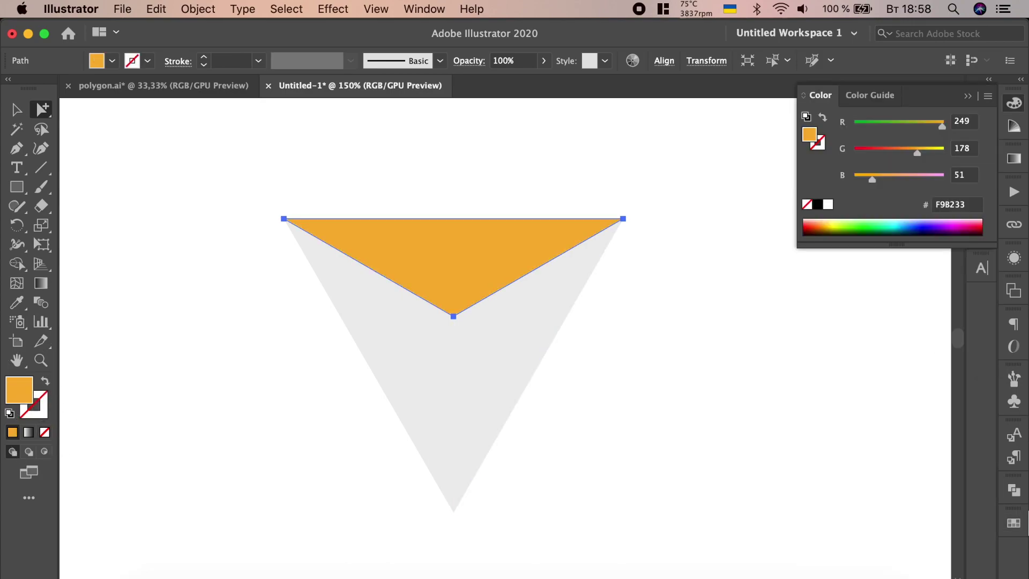
# - Fill the right face deeper orange and the left face red, then deselect
pyautogui.click(1020, 528)
pyautogui.click(531, 326)
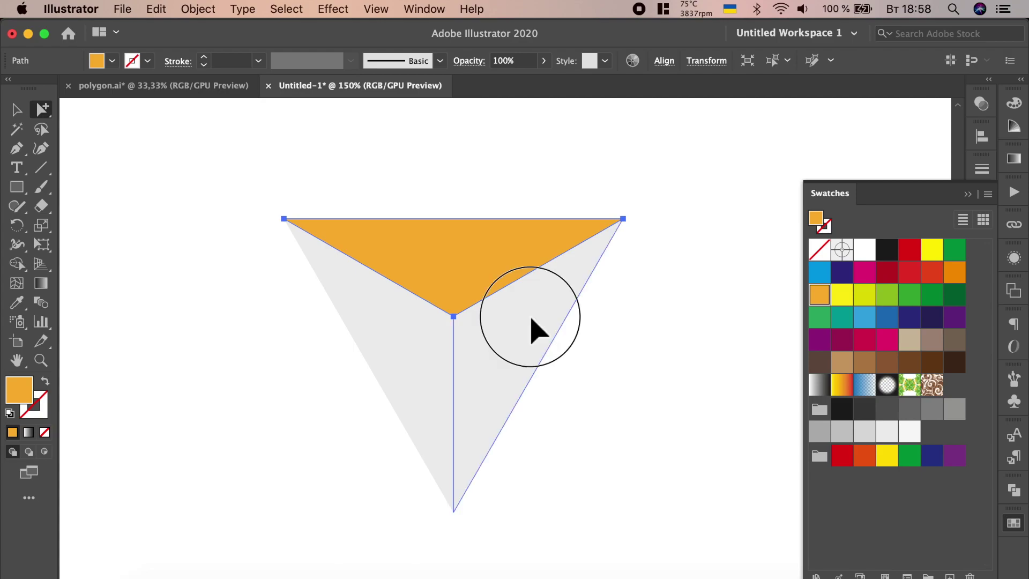
pyautogui.click(956, 281)
pyautogui.click(405, 337)
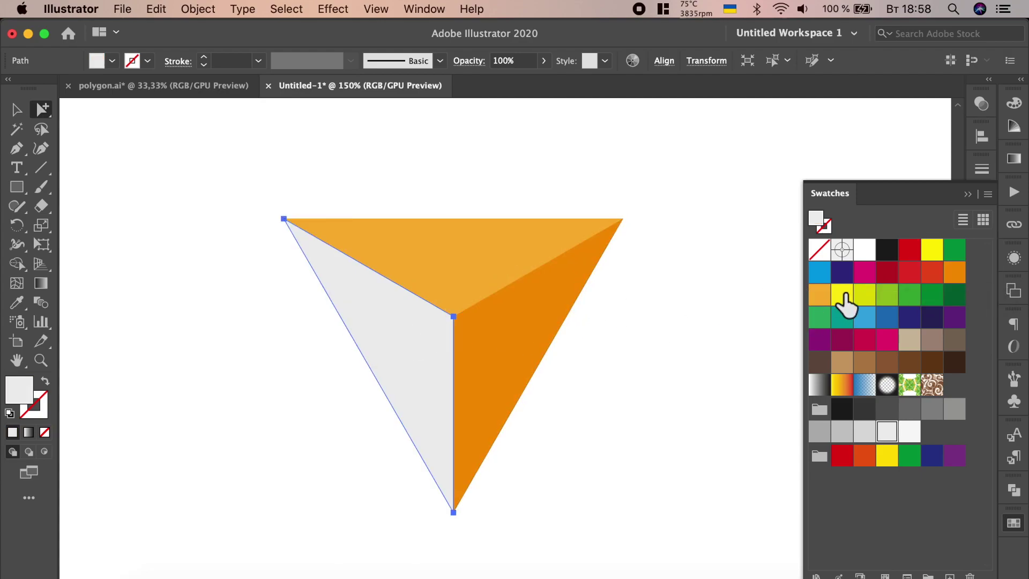
pyautogui.click(932, 274)
pyautogui.click(16, 110)
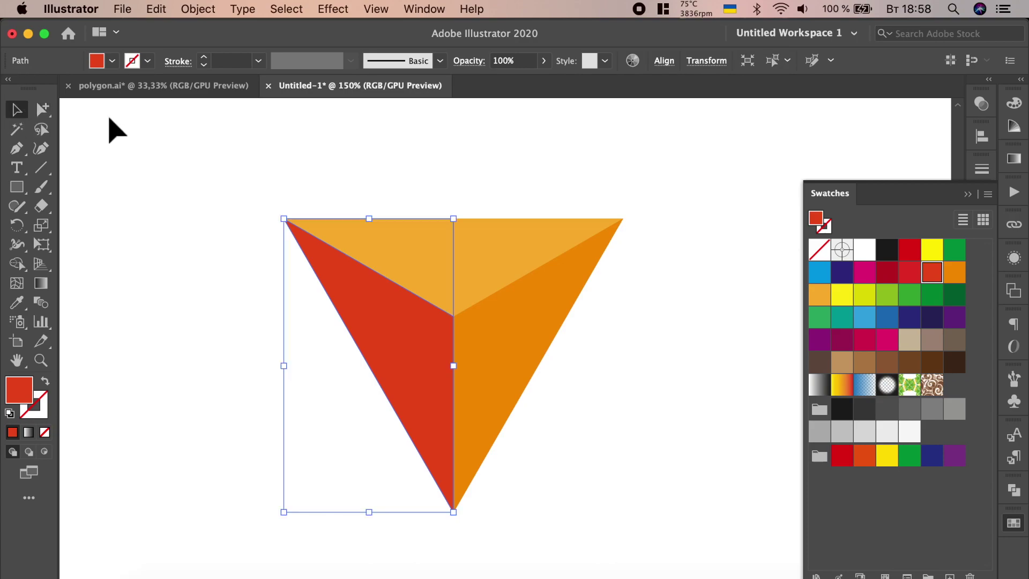
pyautogui.click(450, 188)
pyautogui.scroll(-2, 415, 190)
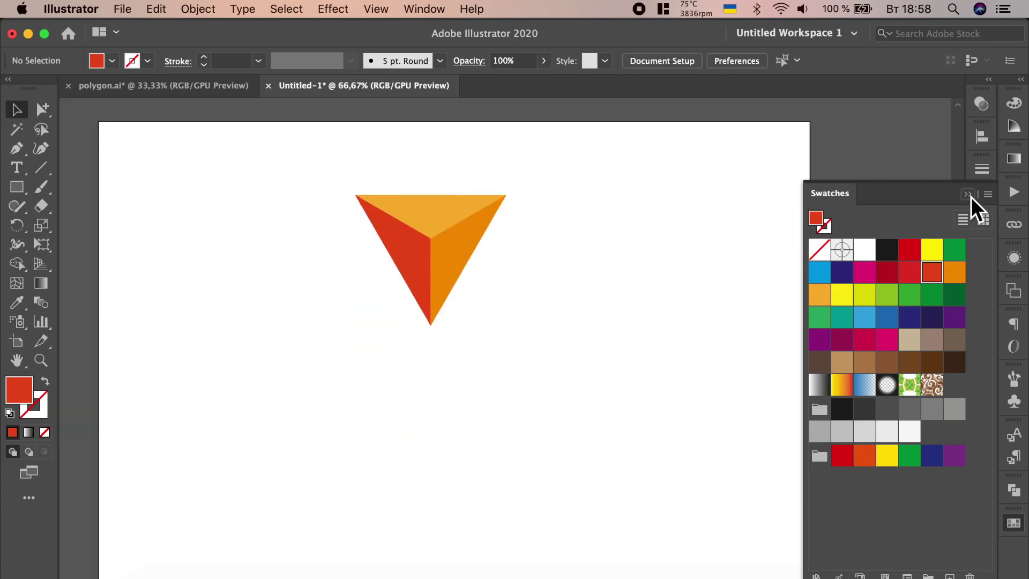
pyautogui.click(968, 194)
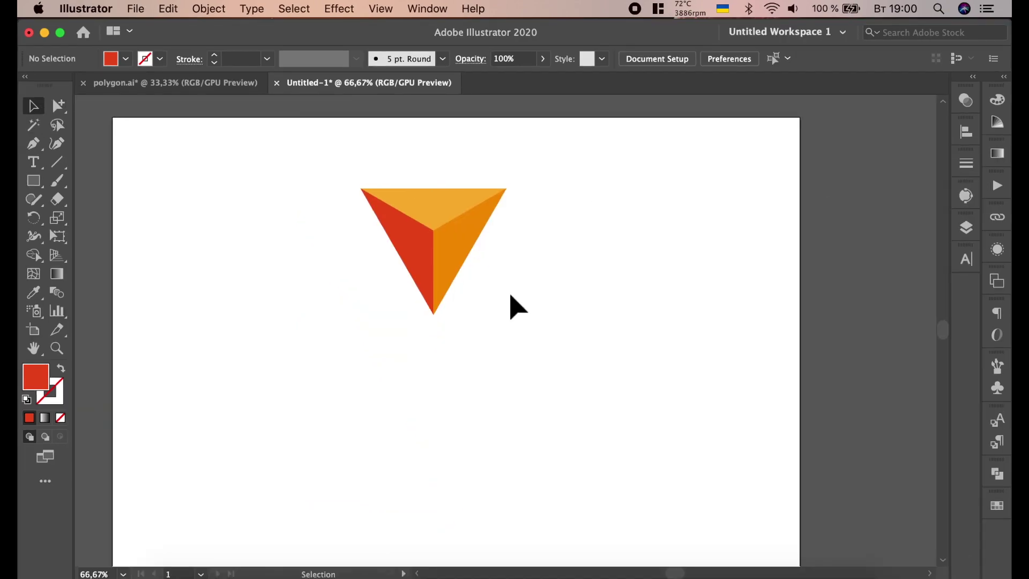
# - Move the pyramid to the top-left corner, copy and repeat it with Cmd+D, then select the row
pyautogui.moveTo(443, 211)
pyautogui.mouseDown()
pyautogui.moveTo(155, 160)
pyautogui.moveTo(303, 172)
pyautogui.mouseUp()
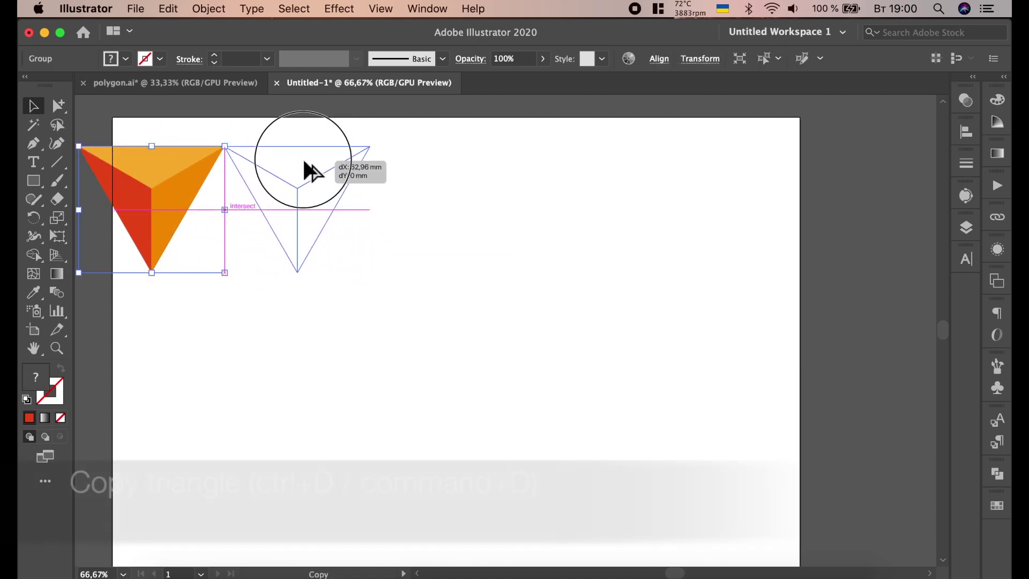
pyautogui.moveTo(304, 163); pyautogui.dragTo(306, 162)
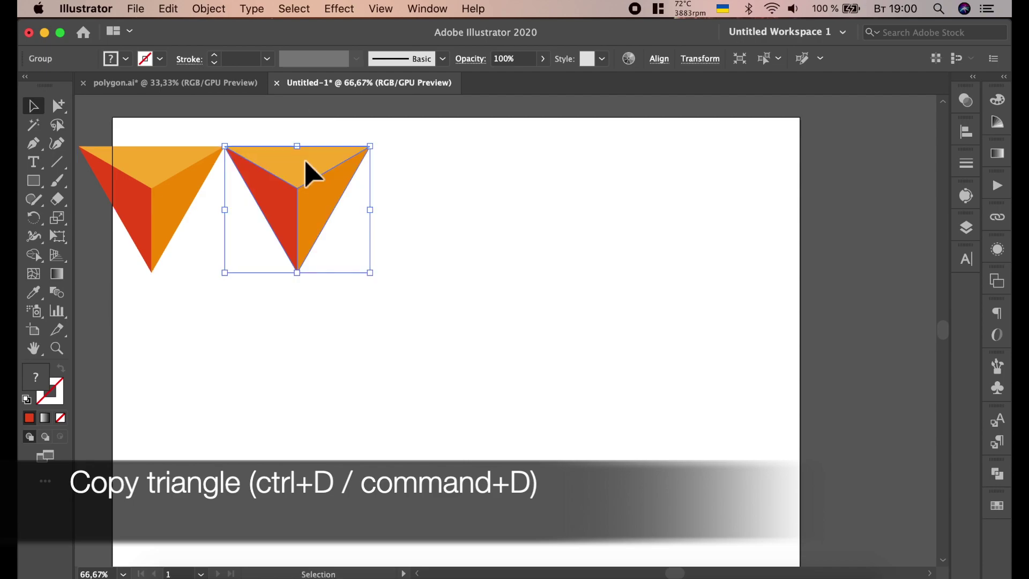
pyautogui.press('super+d')
pyautogui.press('super+d')
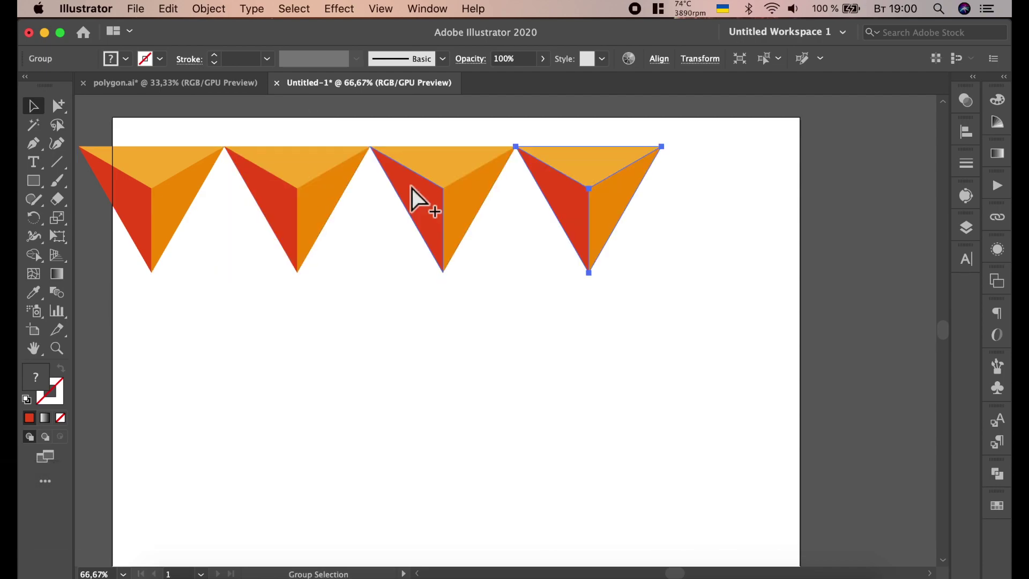
pyautogui.press('super+d')
pyautogui.press('super+d')
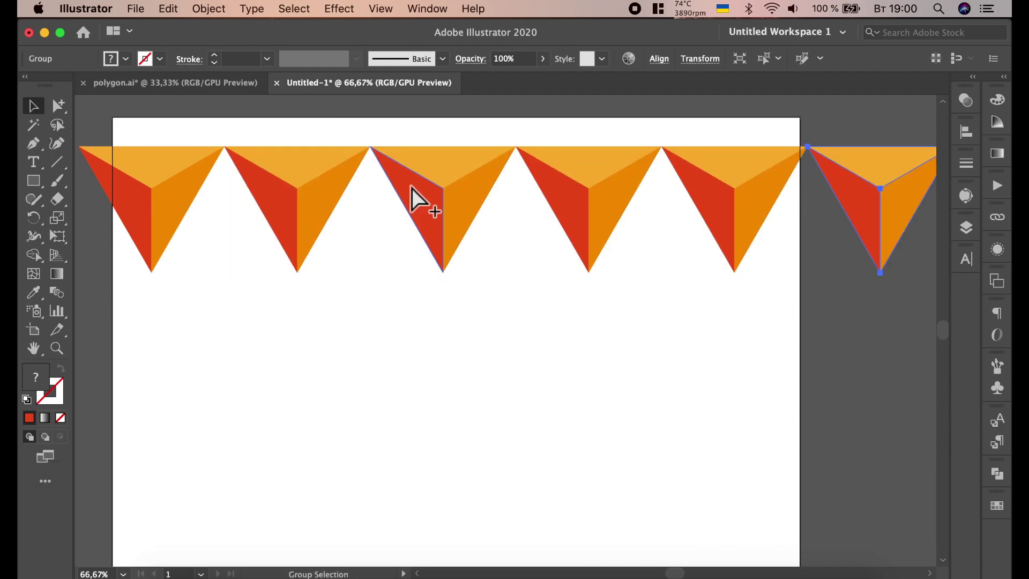
pyautogui.scroll(-1, 210, 198)
pyautogui.moveTo(96, 127); pyautogui.dragTo(804, 275)
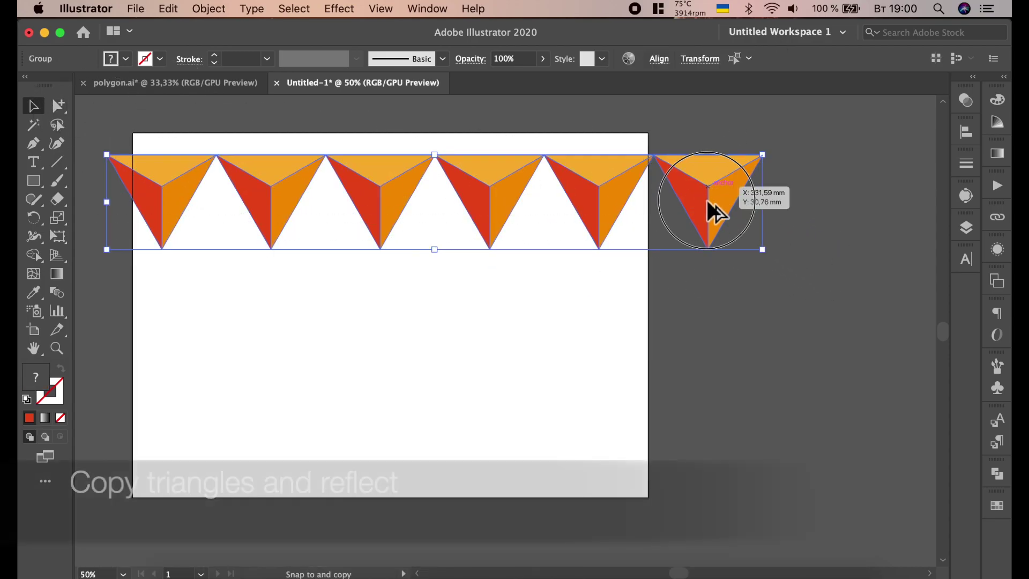
# - Alt-drag a copy of the row below and reflect it so its triangles point upward
pyautogui.moveTo(707, 186); pyautogui.dragTo(718, 299)
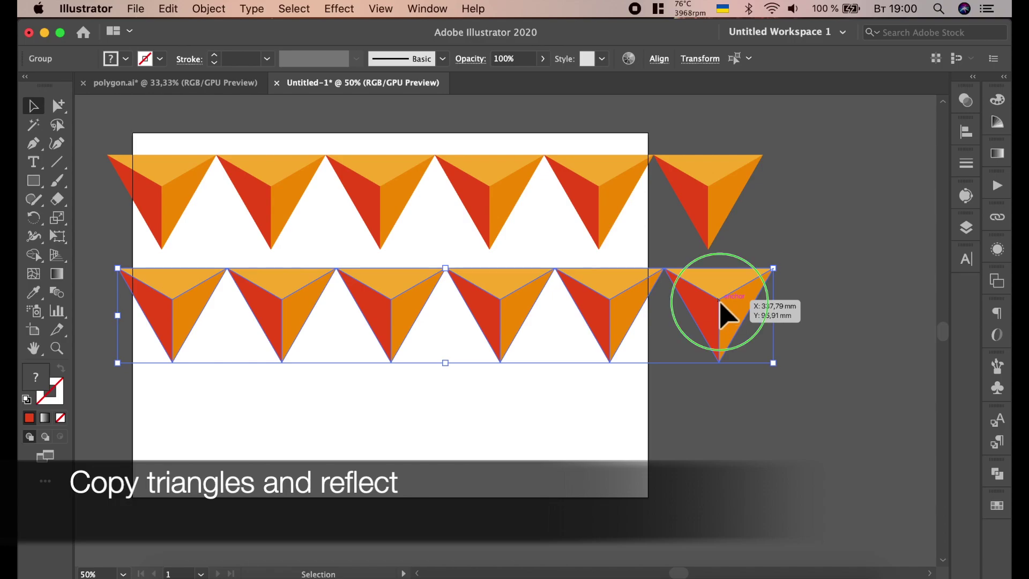
pyautogui.rightClick(719, 301)
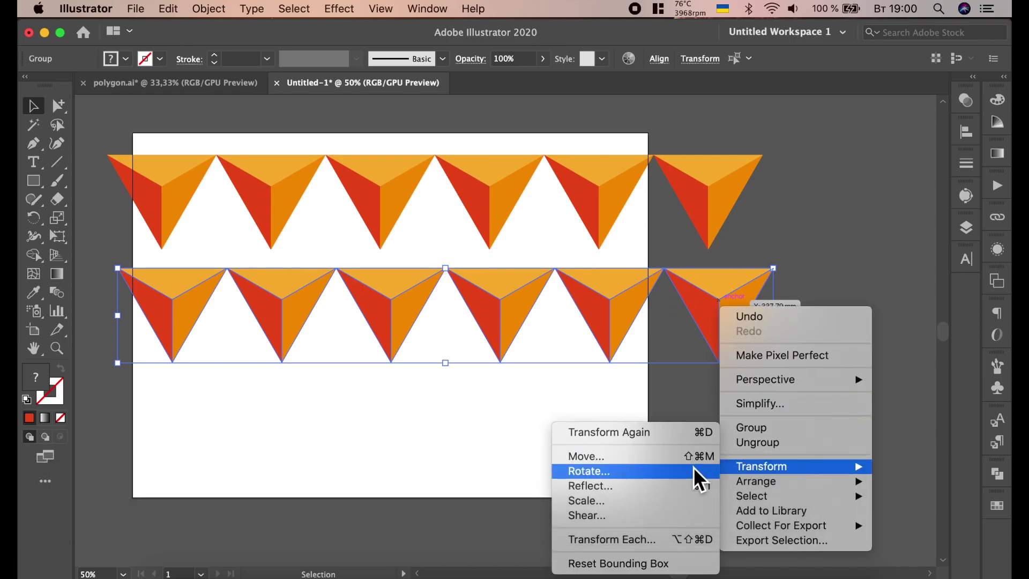
pyautogui.click(679, 486)
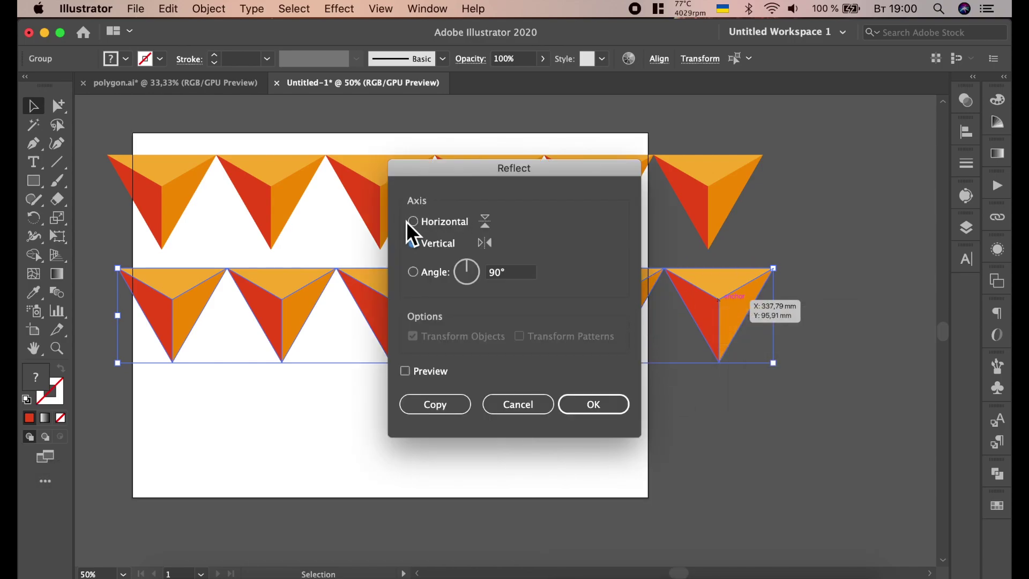
pyautogui.click(593, 405)
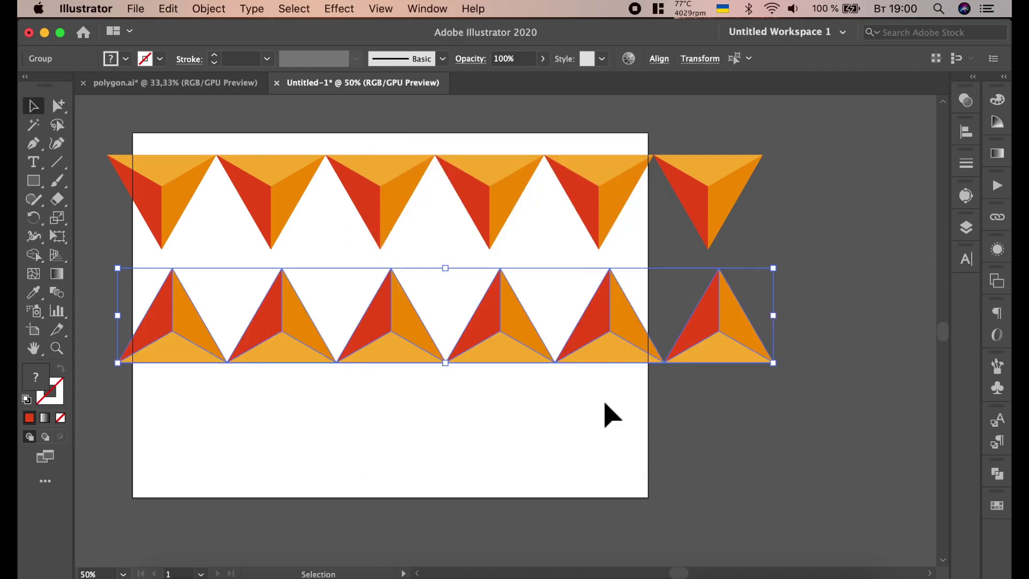
# - Snap the flipped row into the top row, then copy the zigzag band below as a second row
pyautogui.moveTo(517, 337); pyautogui.dragTo(553, 220)
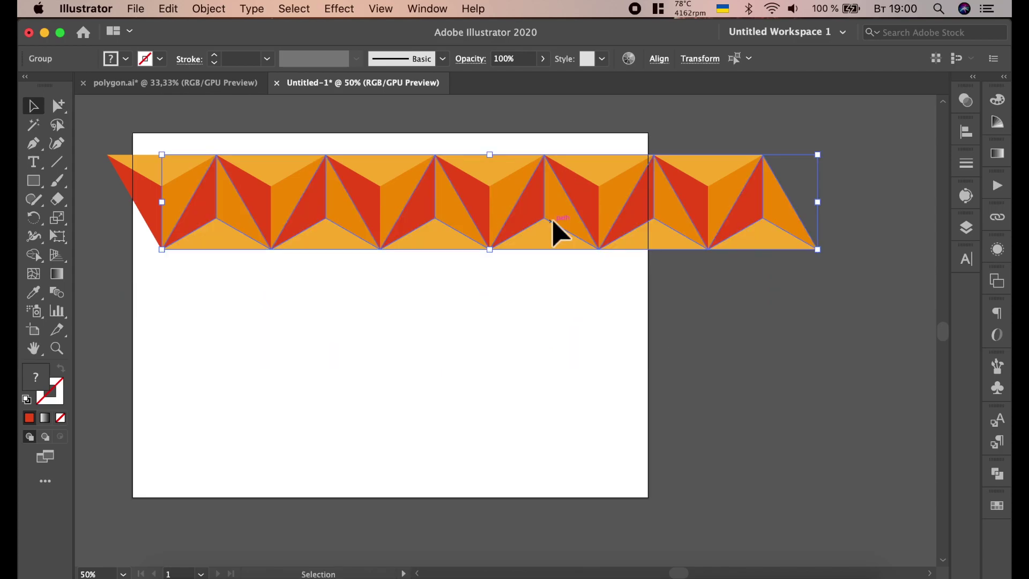
pyautogui.click(555, 297)
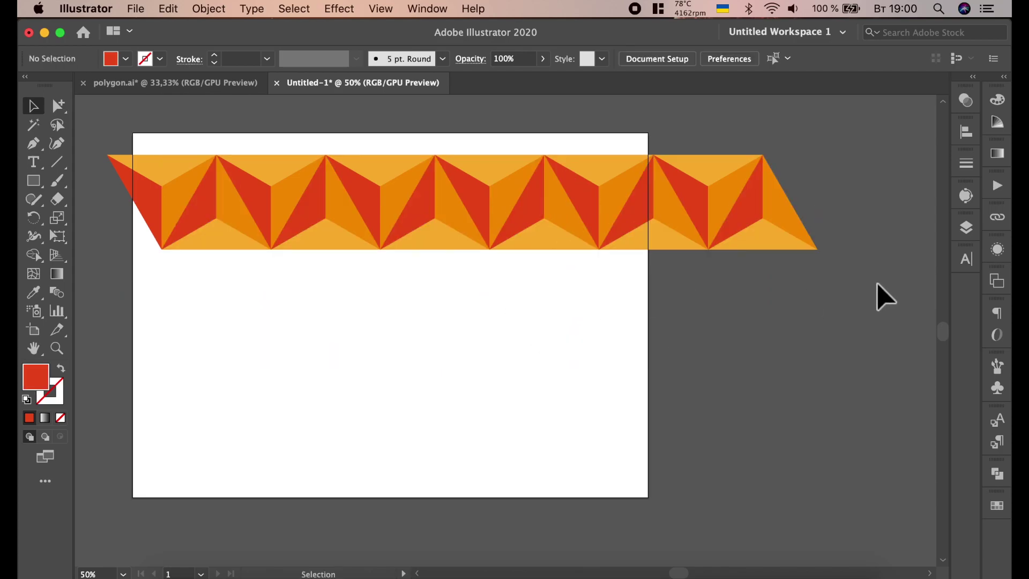
pyautogui.moveTo(115, 142)
pyautogui.mouseDown()
pyautogui.moveTo(310, 172)
pyautogui.moveTo(354, 271)
pyautogui.moveTo(368, 263)
pyautogui.mouseUp()
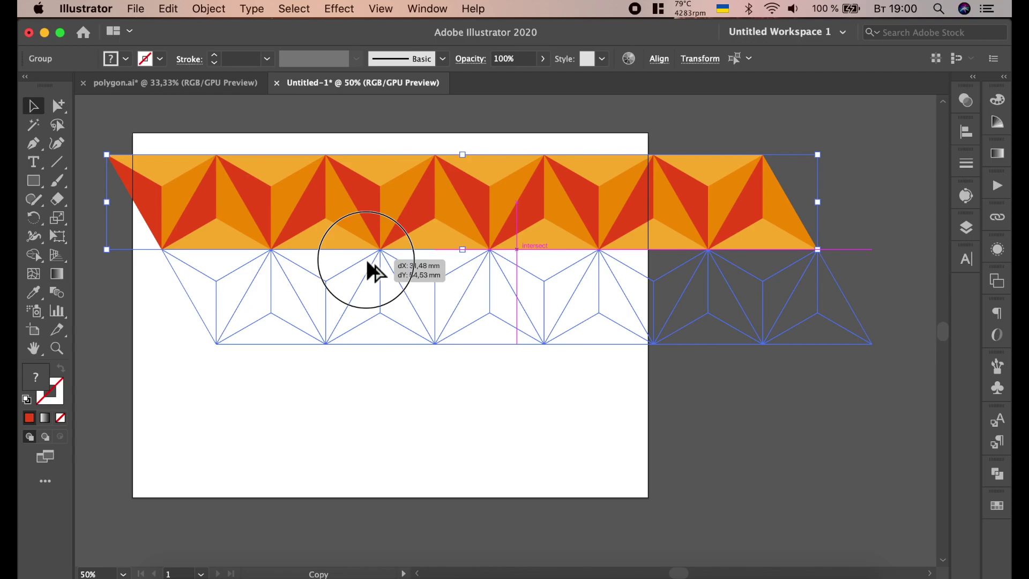
pyautogui.moveTo(368, 262); pyautogui.dragTo(369, 265)
pyautogui.click(604, 404)
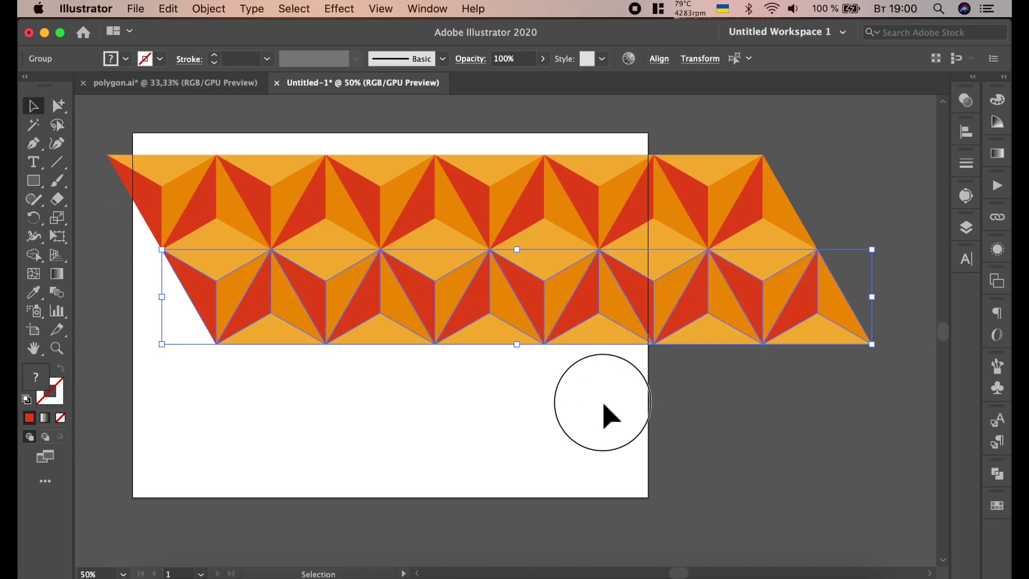
pyautogui.scroll(-1, 138, 142)
pyautogui.scroll(-1, 92, 115)
pyautogui.scroll(1, 99, 120)
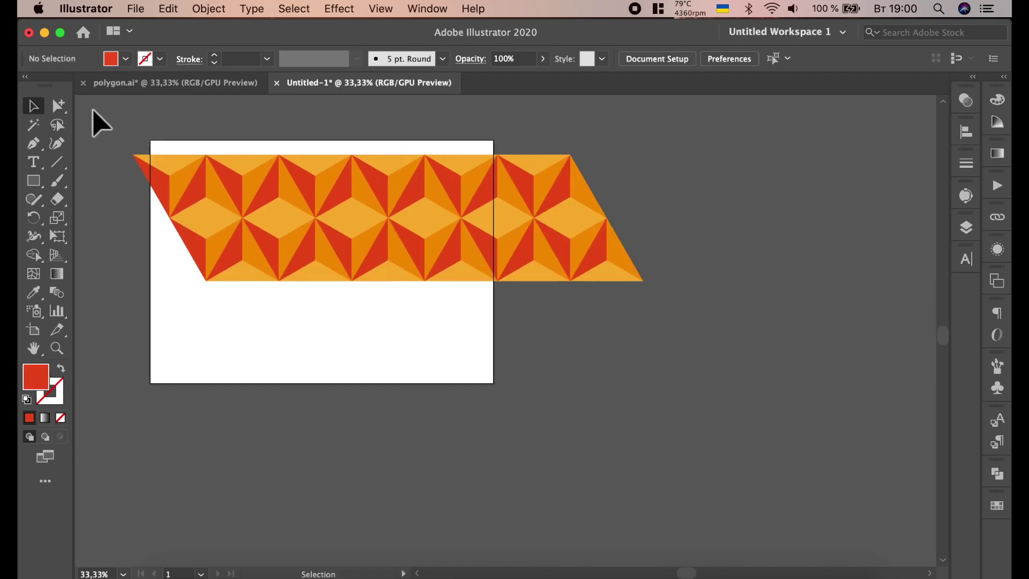
# - Copy the two-row pattern straight down and shift it right so the tiling continues
pyautogui.click(509, 190)
pyautogui.moveTo(508, 182); pyautogui.dragTo(515, 309)
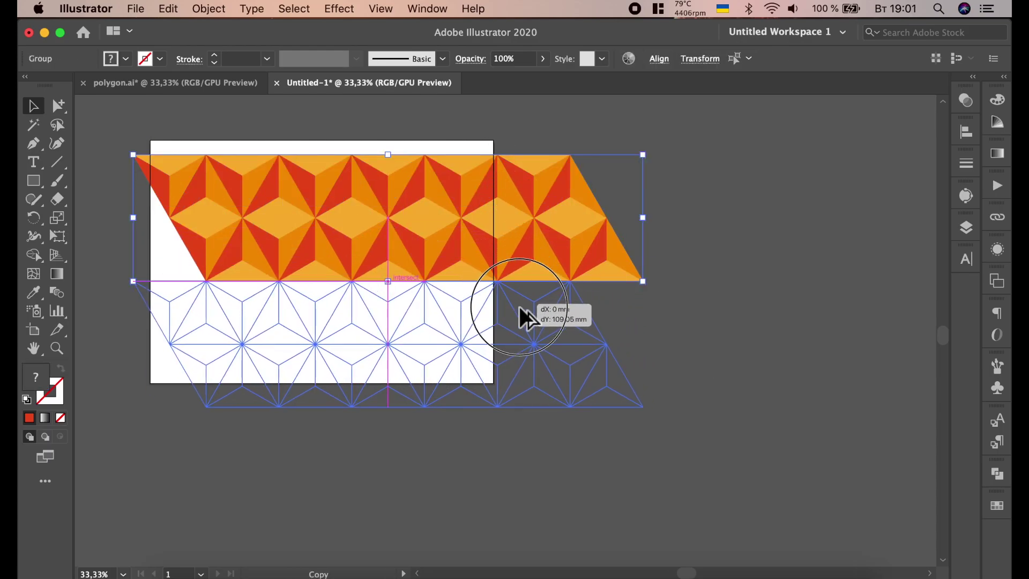
pyautogui.moveTo(516, 308); pyautogui.dragTo(582, 306)
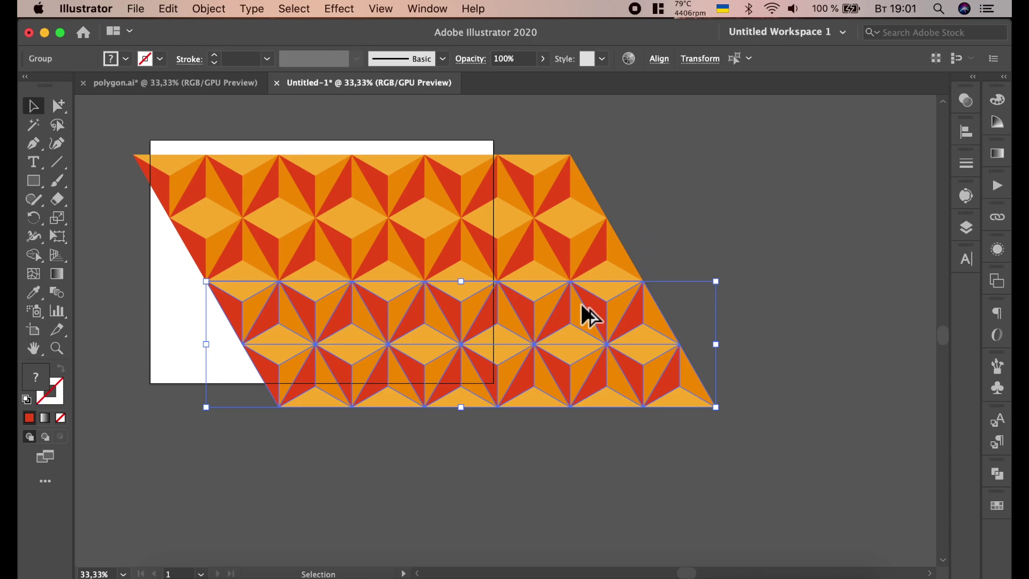
pyautogui.click(689, 199)
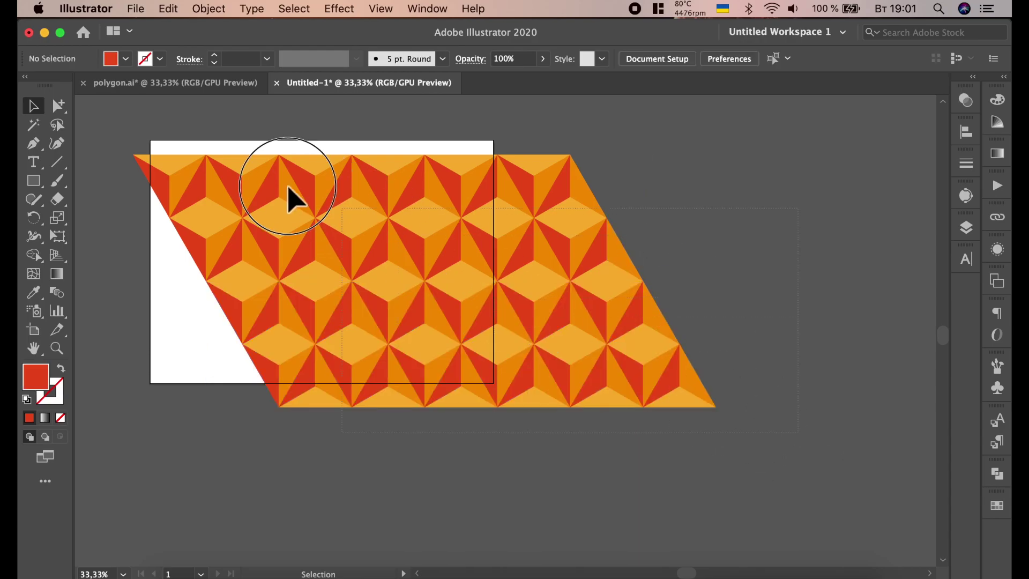
# - Move and scale the pattern with the Selection handles until it covers the whole artboard
pyautogui.moveTo(459, 246); pyautogui.dragTo(378, 225)
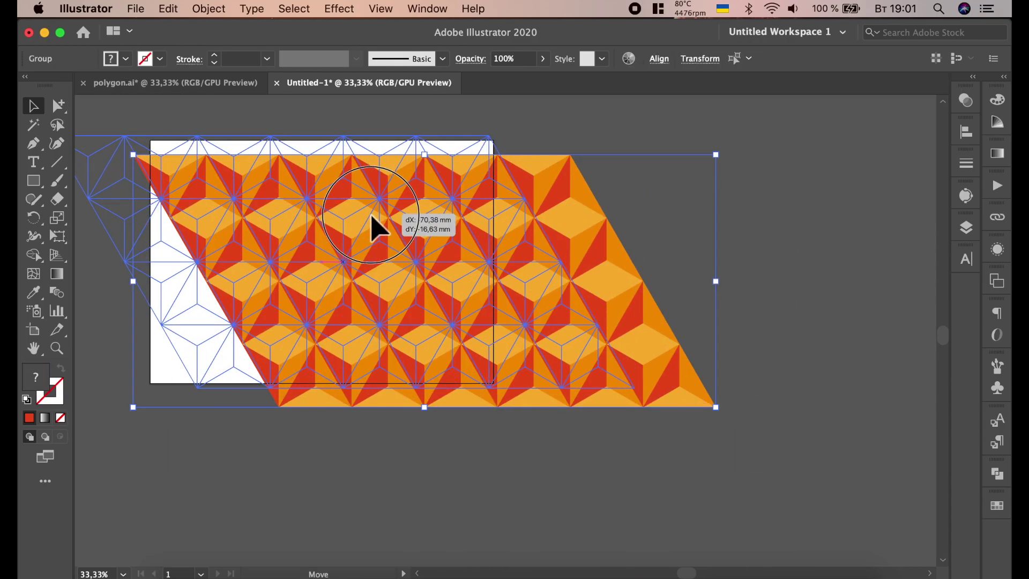
pyautogui.moveTo(378, 225); pyautogui.dragTo(321, 224)
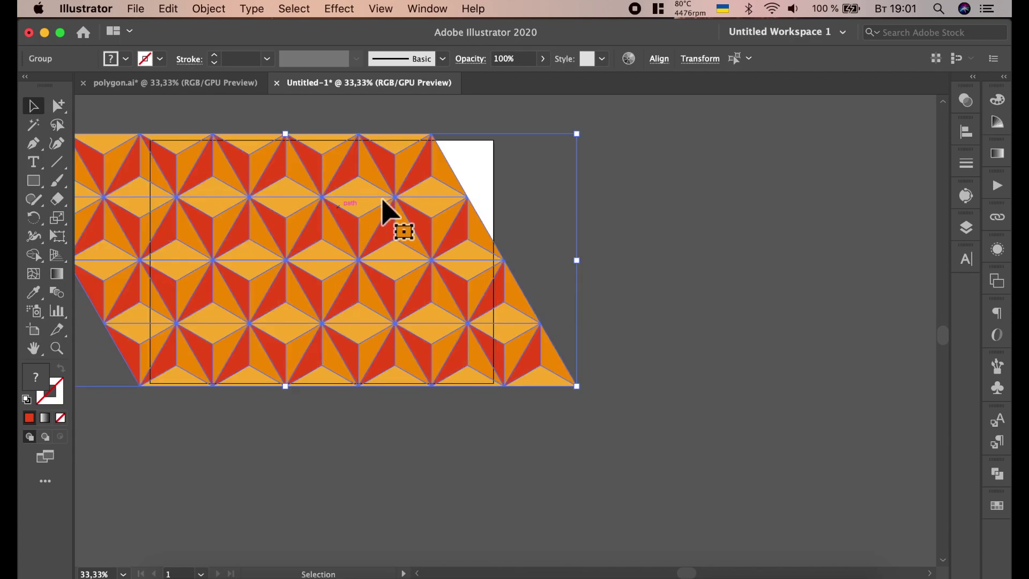
pyautogui.scroll(-1, 534, 237)
pyautogui.moveTo(568, 161); pyautogui.dragTo(636, 129)
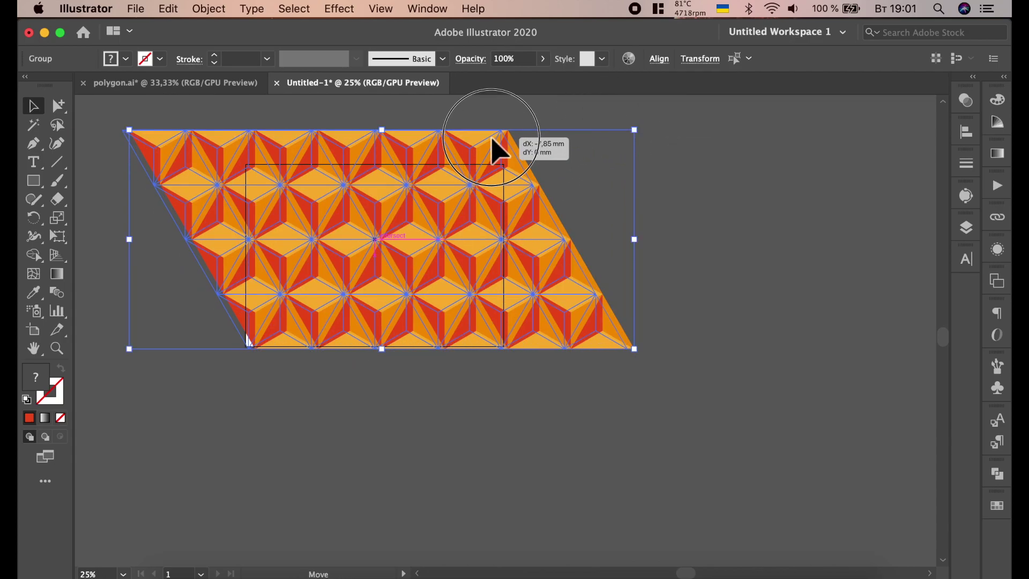
pyautogui.moveTo(496, 144); pyautogui.dragTo(490, 142)
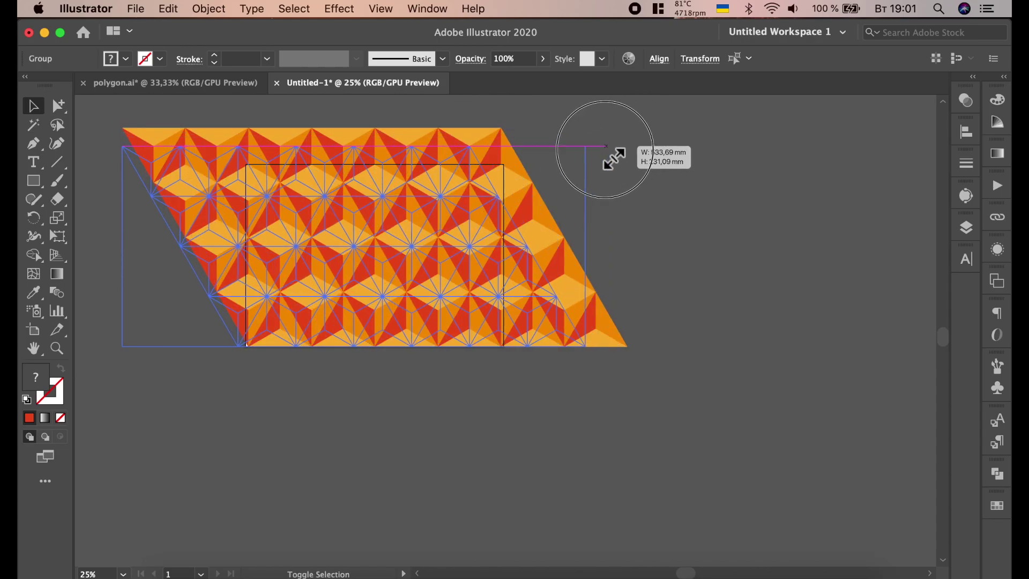
pyautogui.moveTo(634, 137); pyautogui.dragTo(611, 161)
pyautogui.moveTo(467, 211); pyautogui.dragTo(490, 211)
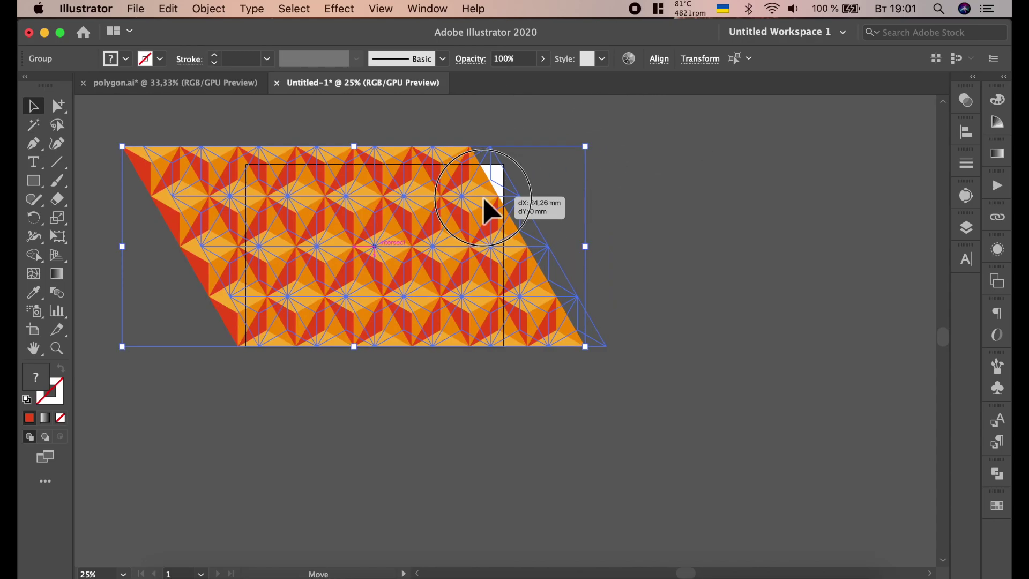
pyautogui.moveTo(484, 199); pyautogui.dragTo(502, 213)
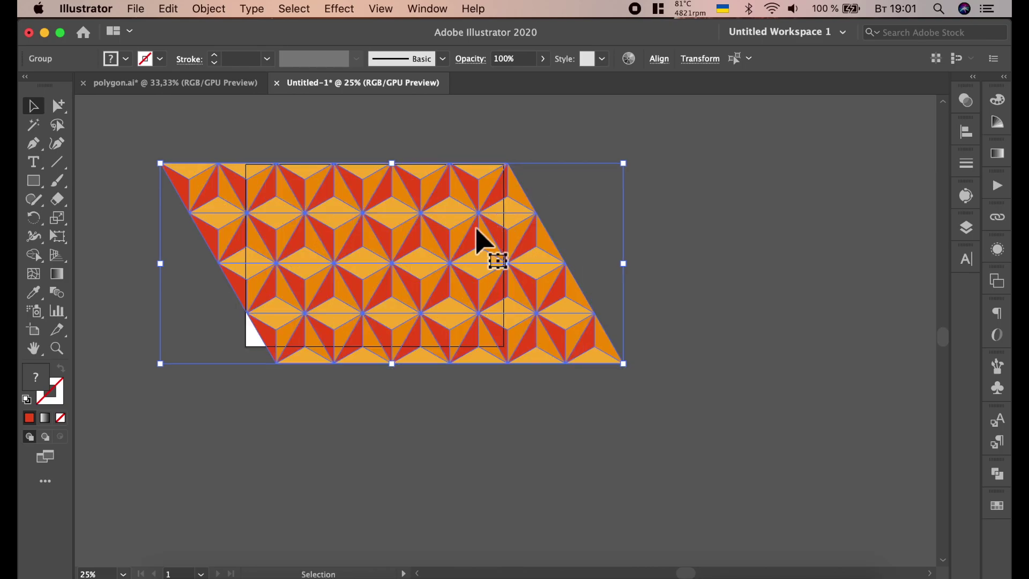
pyautogui.moveTo(168, 369); pyautogui.dragTo(141, 382)
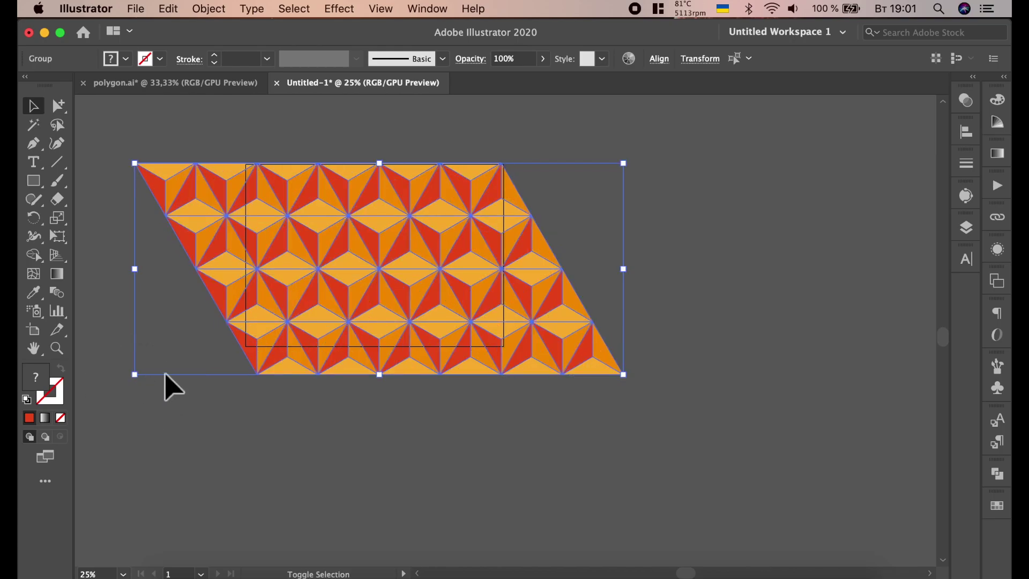
pyautogui.click(418, 119)
pyautogui.scroll(1, 358, 141)
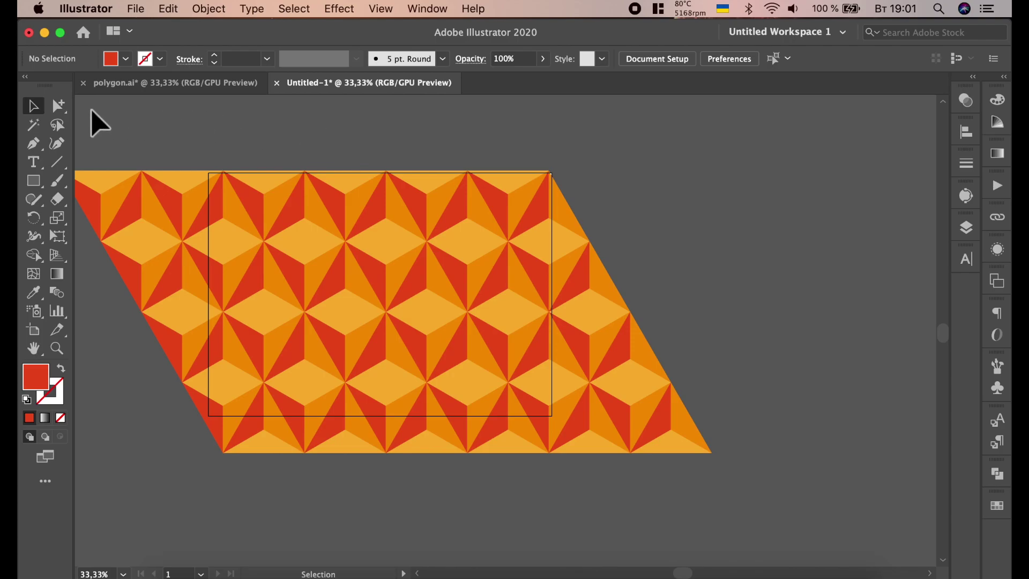
# - Select six orange pyramid faces with Direct Selection and fill them with the yellow swatch
pyautogui.click(281, 292)
pyautogui.keyDown('shift'); pyautogui.click(447, 289); pyautogui.keyUp('shift')
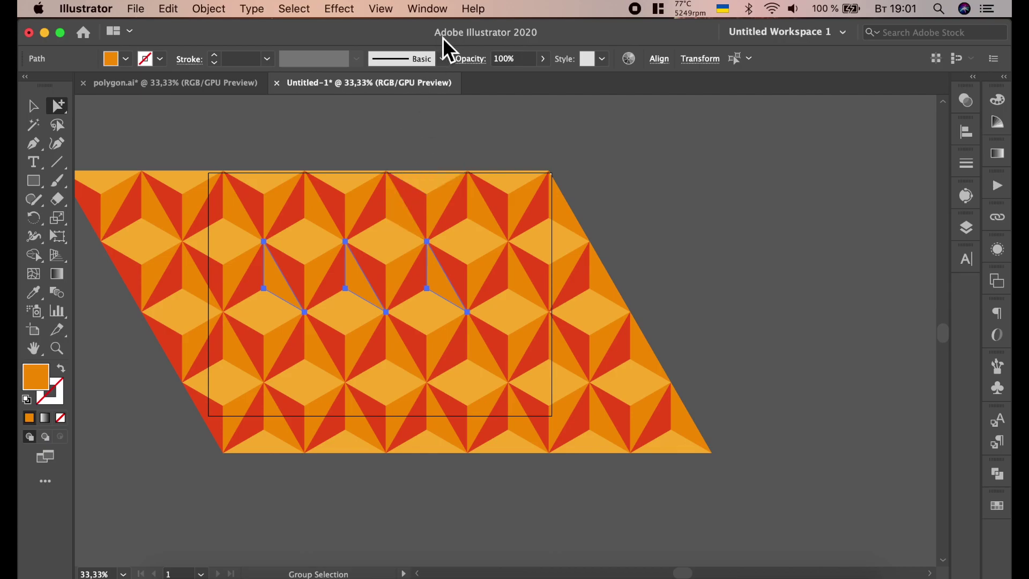
pyautogui.keyDown('shift'); pyautogui.click(318, 359); pyautogui.keyUp('shift')
pyautogui.keyDown('shift'); pyautogui.click(318, 209); pyautogui.keyUp('shift')
pyautogui.keyDown('shift'); pyautogui.click(331, 423); pyautogui.keyUp('shift')
pyautogui.keyDown('shift'); pyautogui.click(522, 435); pyautogui.keyUp('shift')
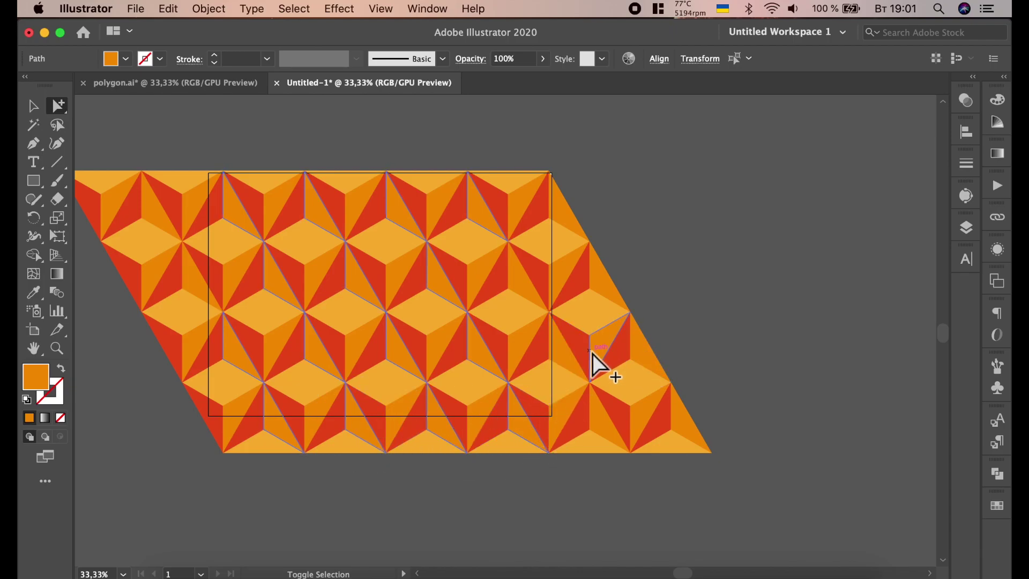
pyautogui.click(999, 505)
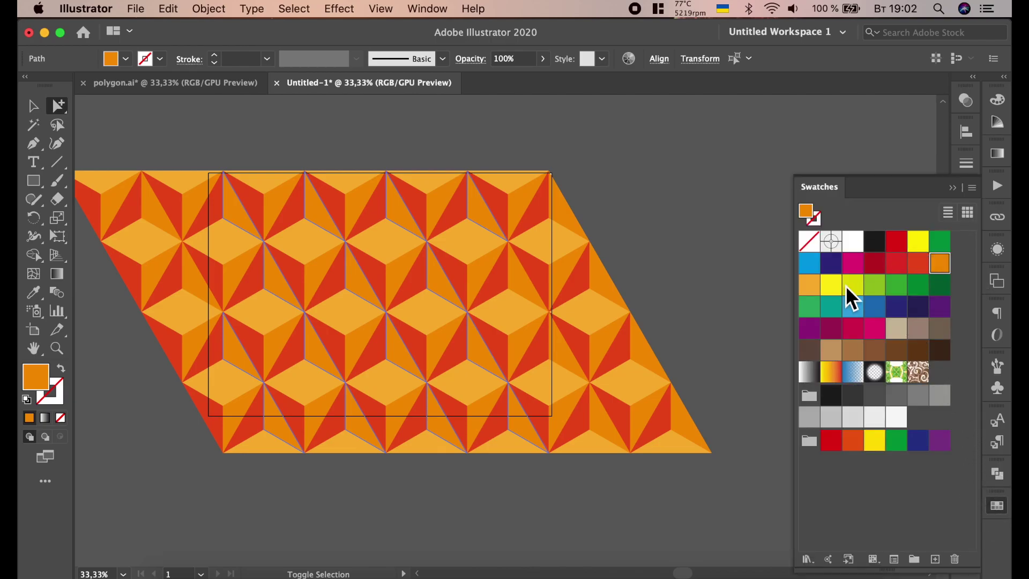
pyautogui.click(832, 285)
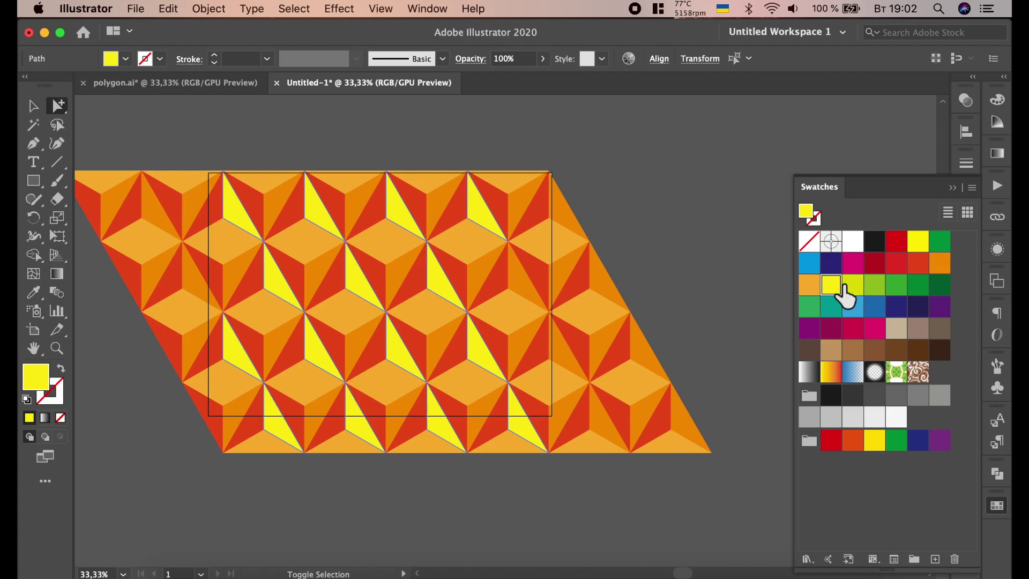
# - Recolour the remaining orange faces across the pattern yellow
pyautogui.click(646, 229)
pyautogui.click(524, 287)
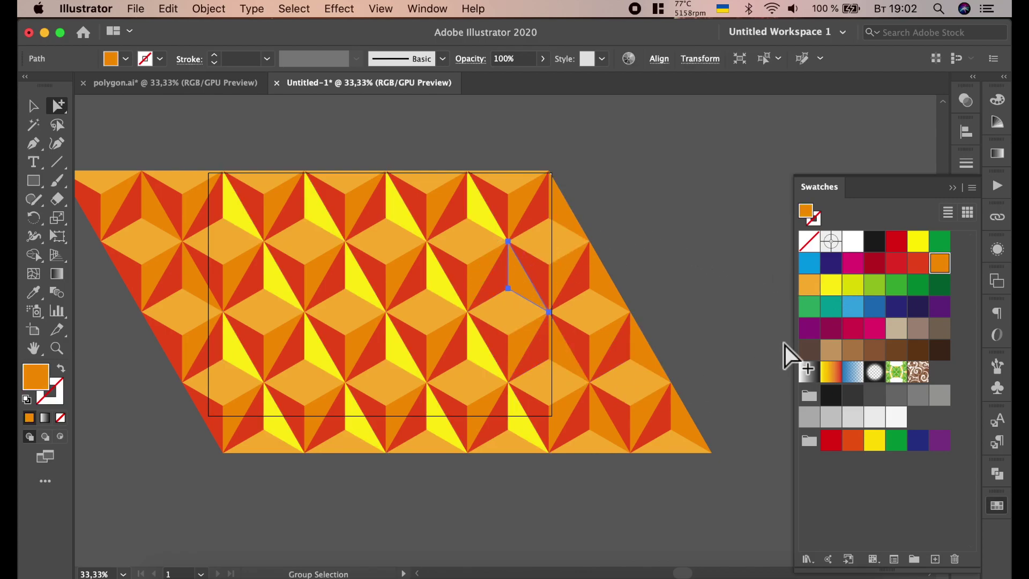
pyautogui.click(832, 285)
pyautogui.click(671, 230)
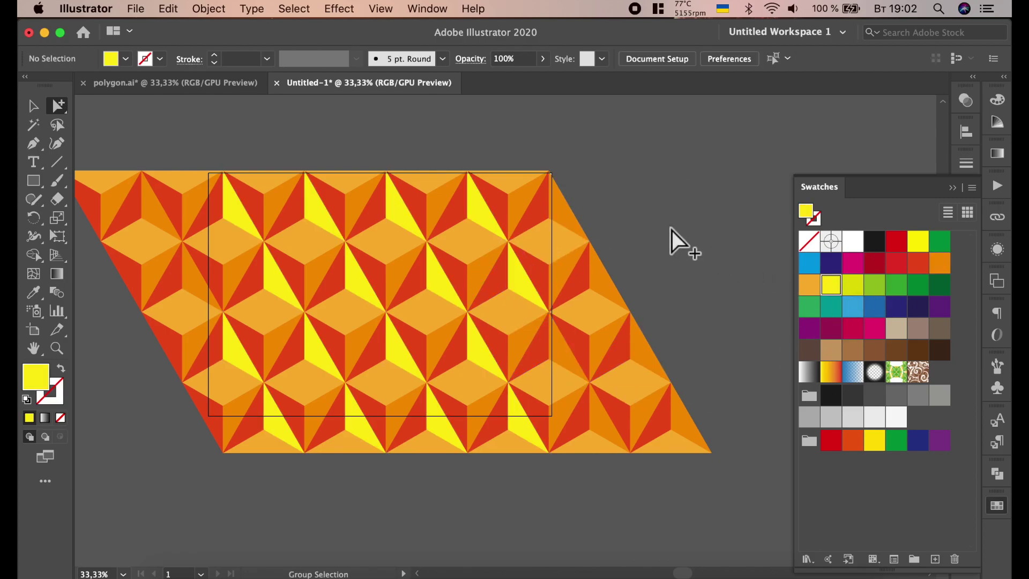
pyautogui.click(568, 367)
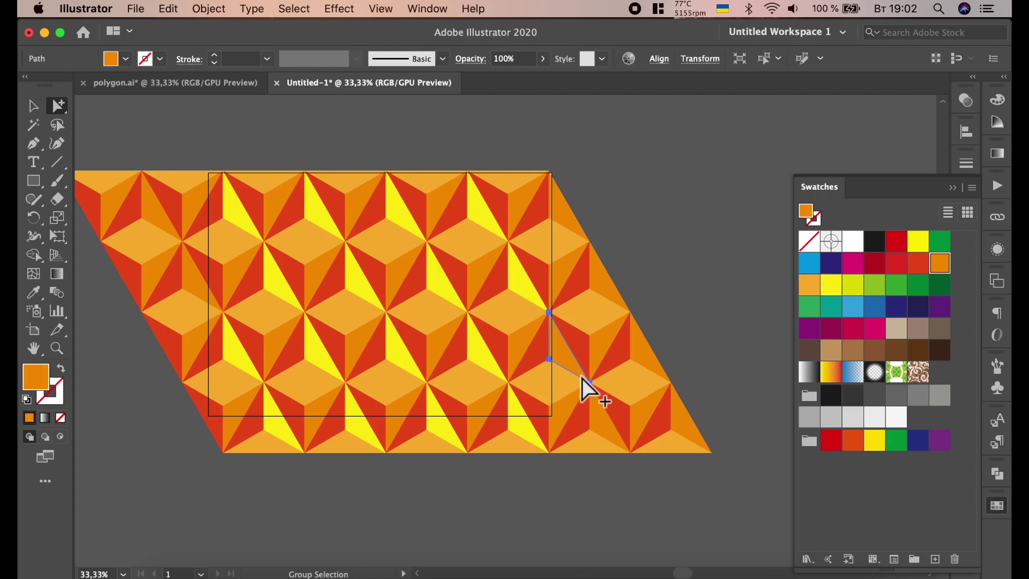
pyautogui.keyDown('shift'); pyautogui.click(597, 424); pyautogui.keyUp('shift')
pyautogui.click(831, 284)
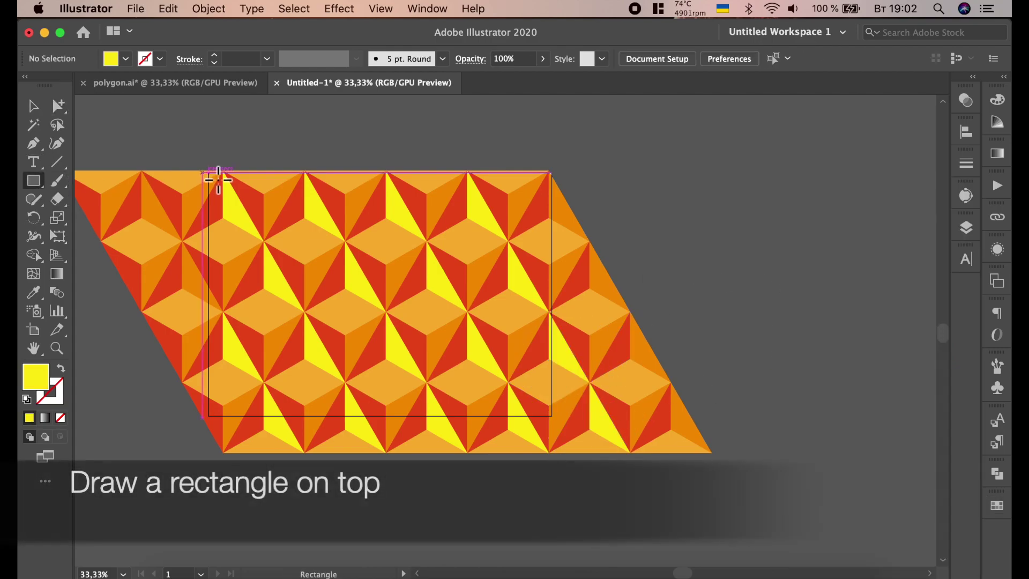
# - Draw an artboard-sized rectangle, select everything and Make Clipping Mask to trim the pattern
pyautogui.moveTo(208, 172)
pyautogui.mouseDown()
pyautogui.moveTo(546, 431)
pyautogui.moveTo(560, 421)
pyautogui.moveTo(552, 415)
pyautogui.mouseUp()
pyautogui.click(33, 106)
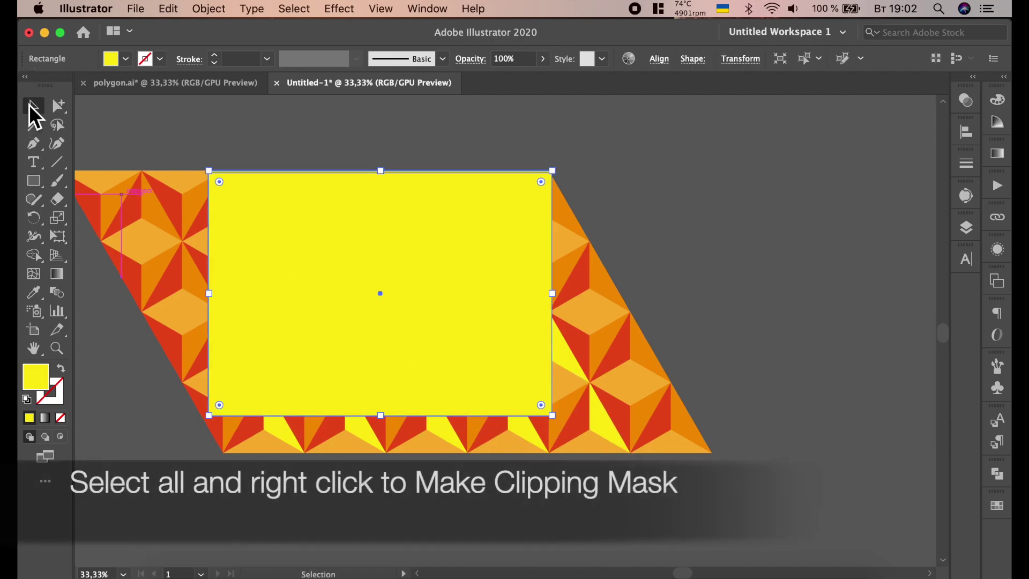
pyautogui.press('super+a')
pyautogui.rightClick(559, 391)
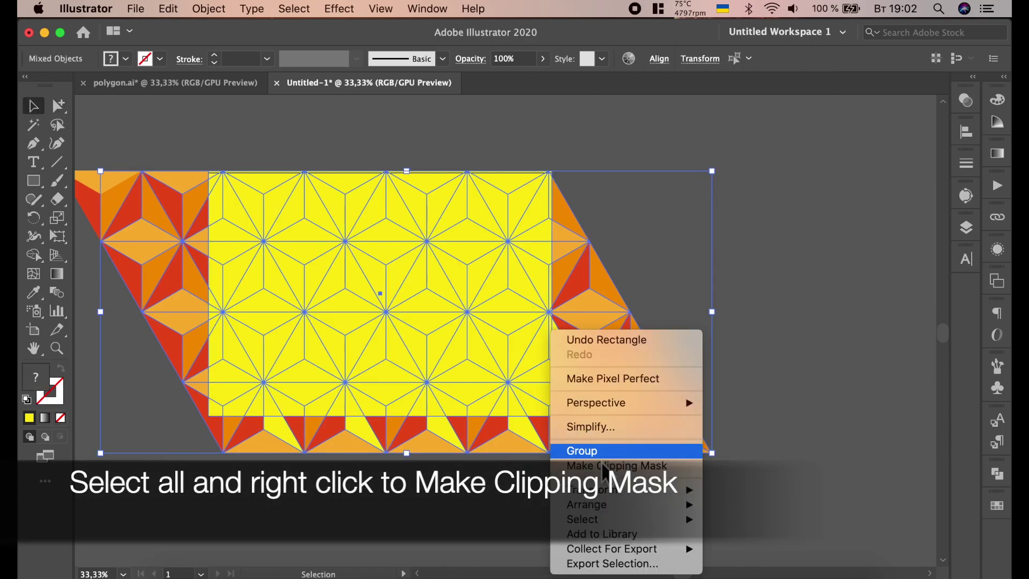
pyautogui.click(617, 479)
pyautogui.click(675, 325)
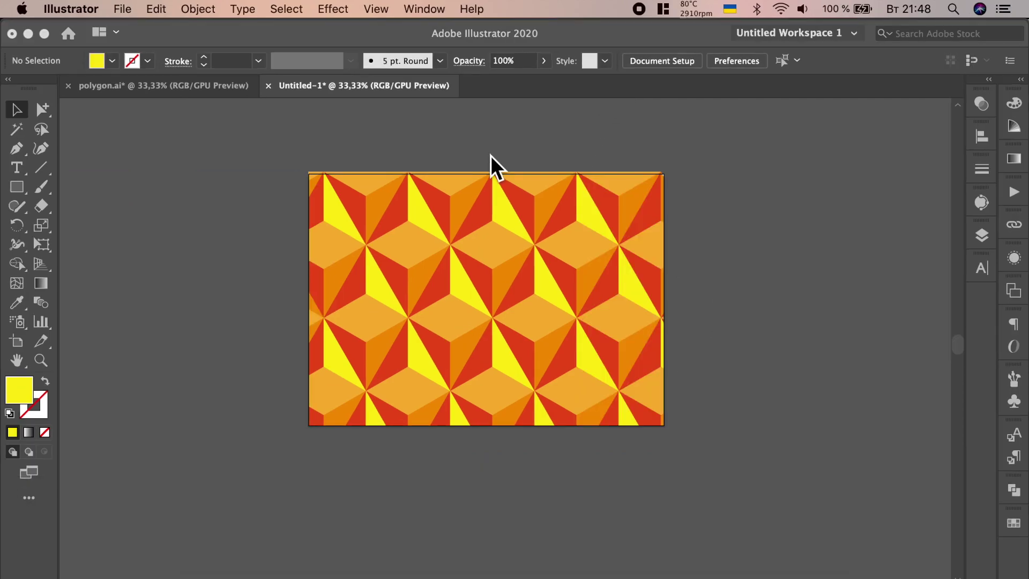
pyautogui.keyDown('alt'); pyautogui.scroll(1, 490, 155); pyautogui.keyUp('alt')
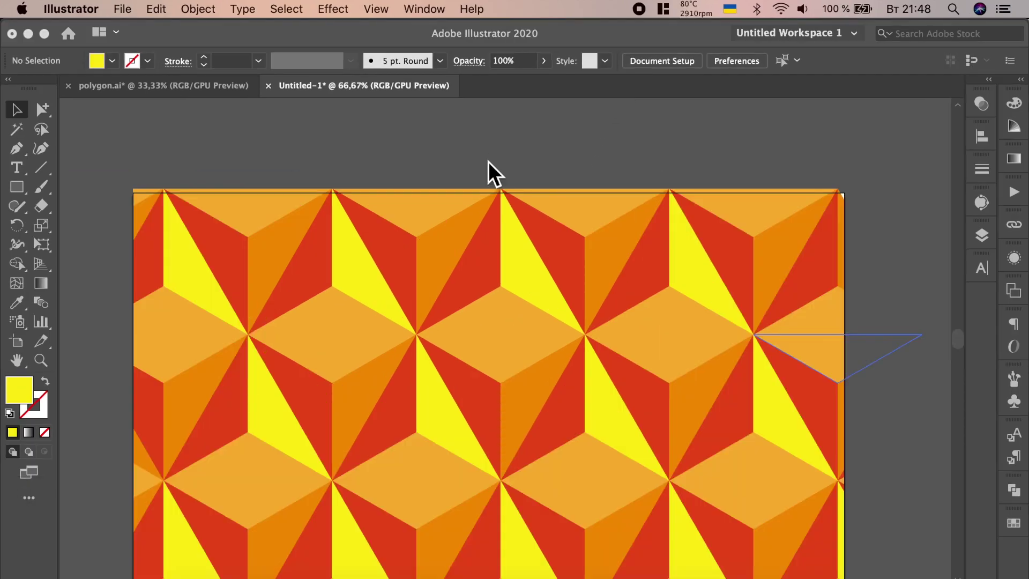
pyautogui.scroll(-3, 487, 162)
pyautogui.scroll(-2, 488, 162)
pyautogui.scroll(-1, 487, 162)
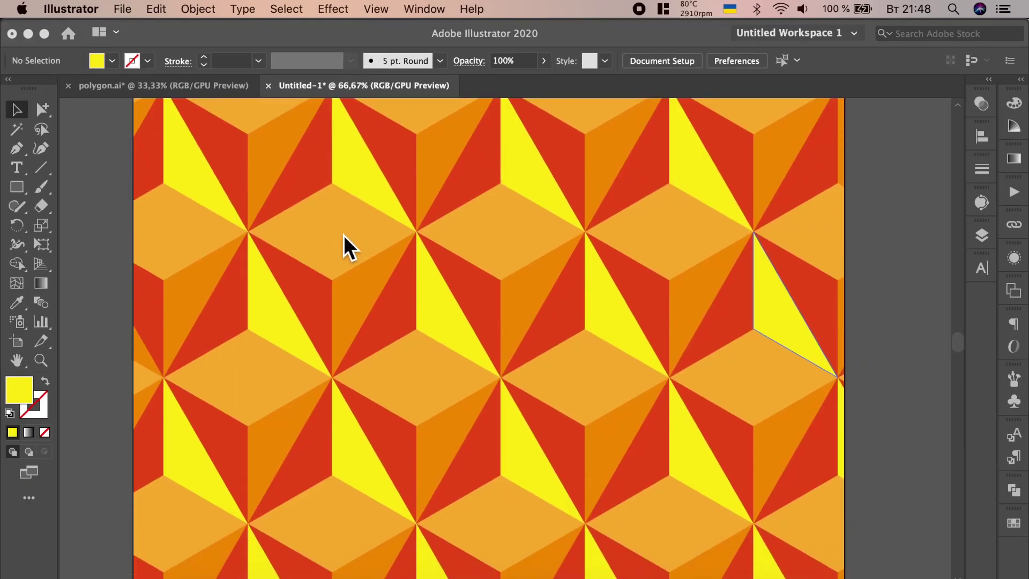
pyautogui.keyDown('alt'); pyautogui.scroll(1, 343, 235); pyautogui.keyUp('alt')
pyautogui.keyDown('alt'); pyautogui.scroll(1, 343, 235); pyautogui.keyUp('alt')
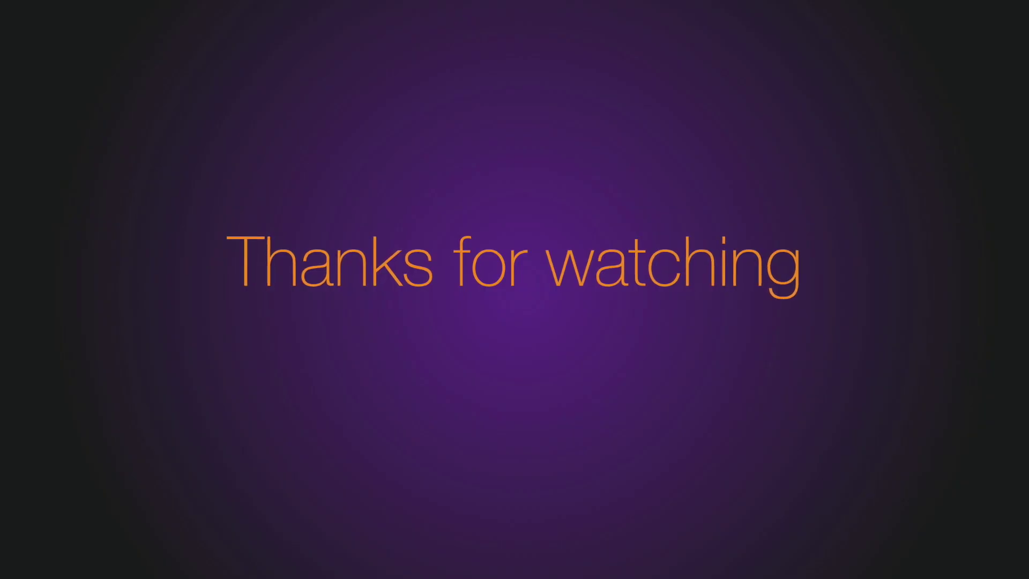